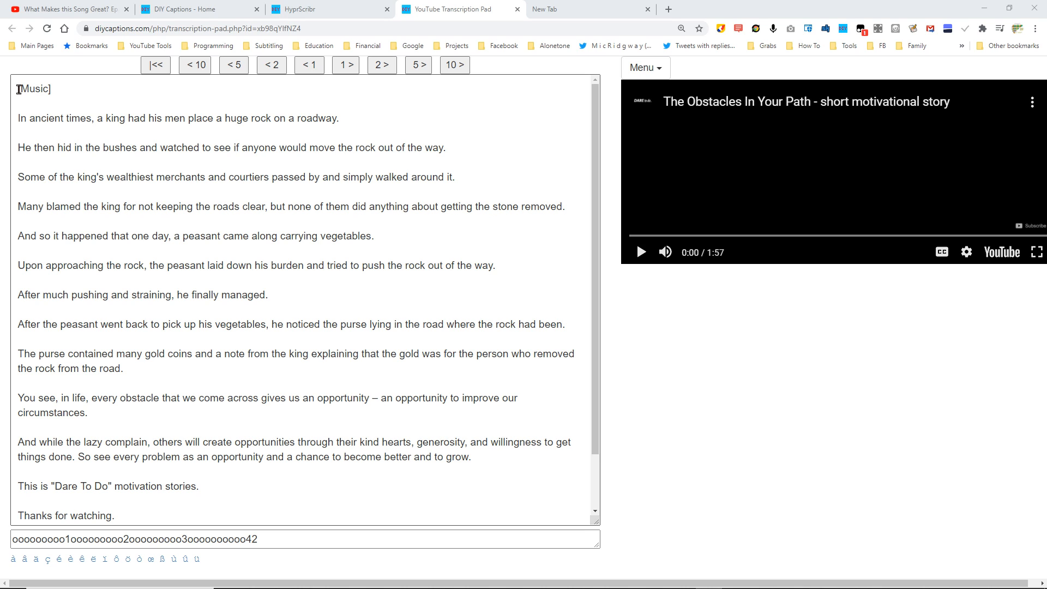
- Look through the transcript from beginning to end and highlight the 42-character ruler line below it
{"action": "left_click", "coordinate": [135, 103]}
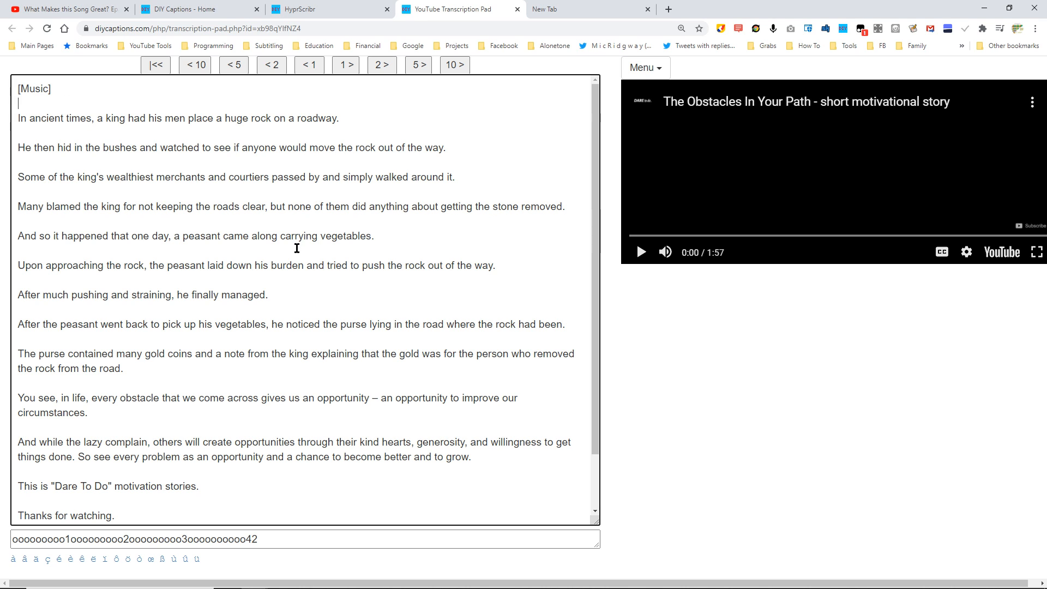
{"action": "scroll", "coordinate": [197, 391], "scroll_direction": "down", "scroll_amount": 2}
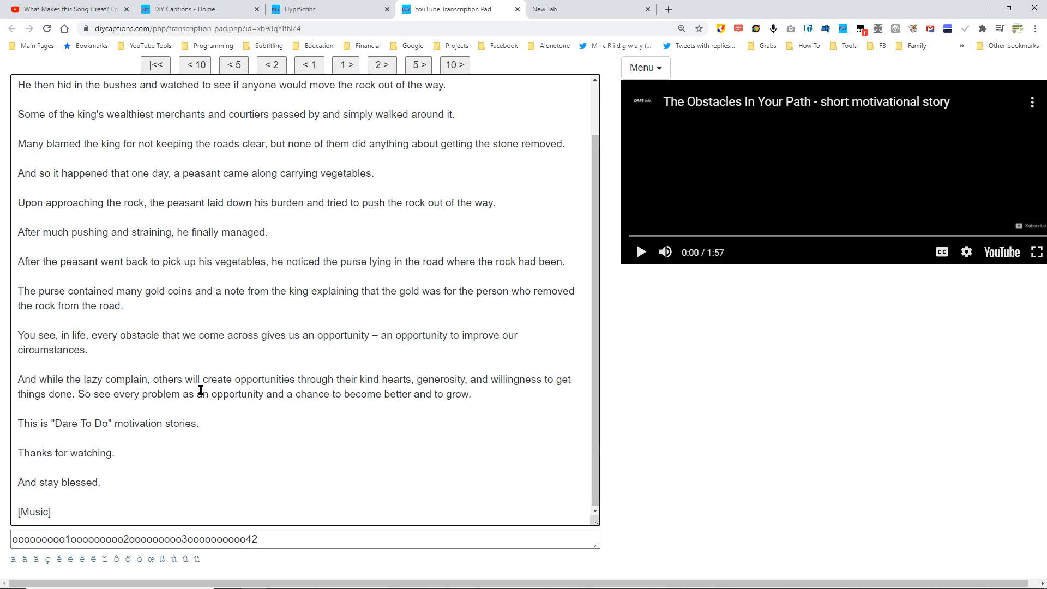
{"action": "scroll", "coordinate": [200, 389], "scroll_direction": "up", "scroll_amount": 2}
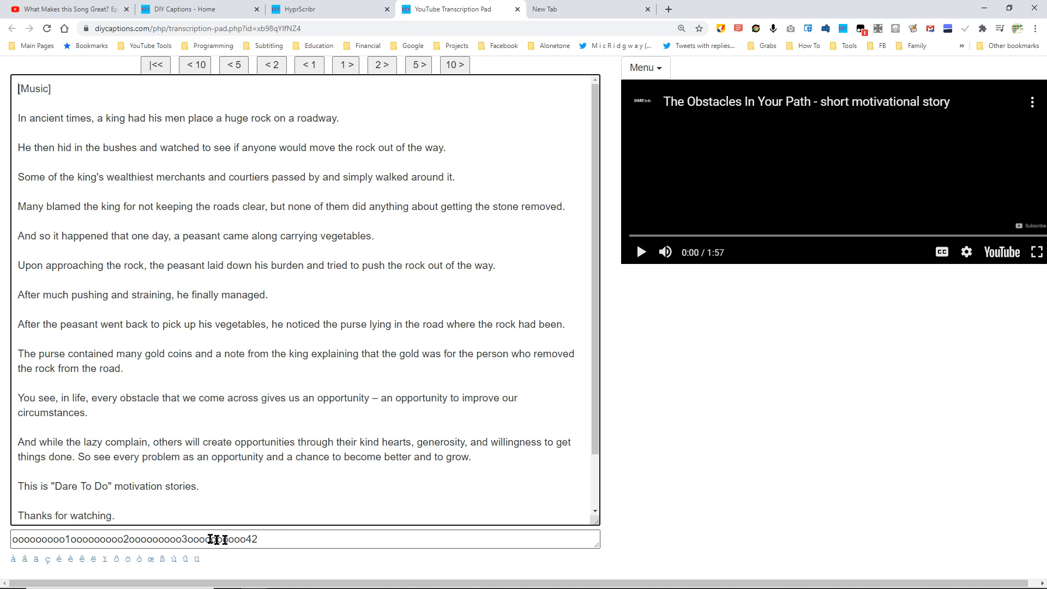
{"action": "left_click_drag", "start_coordinate": [271, 537], "coordinate": [1, 538]}
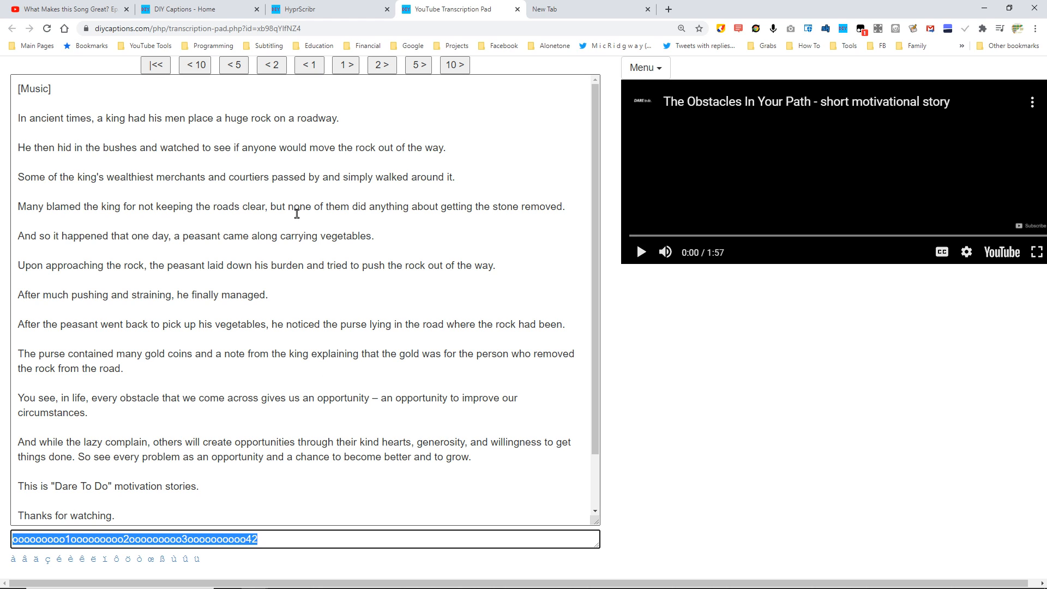
{"action": "left_click", "coordinate": [19, 118]}
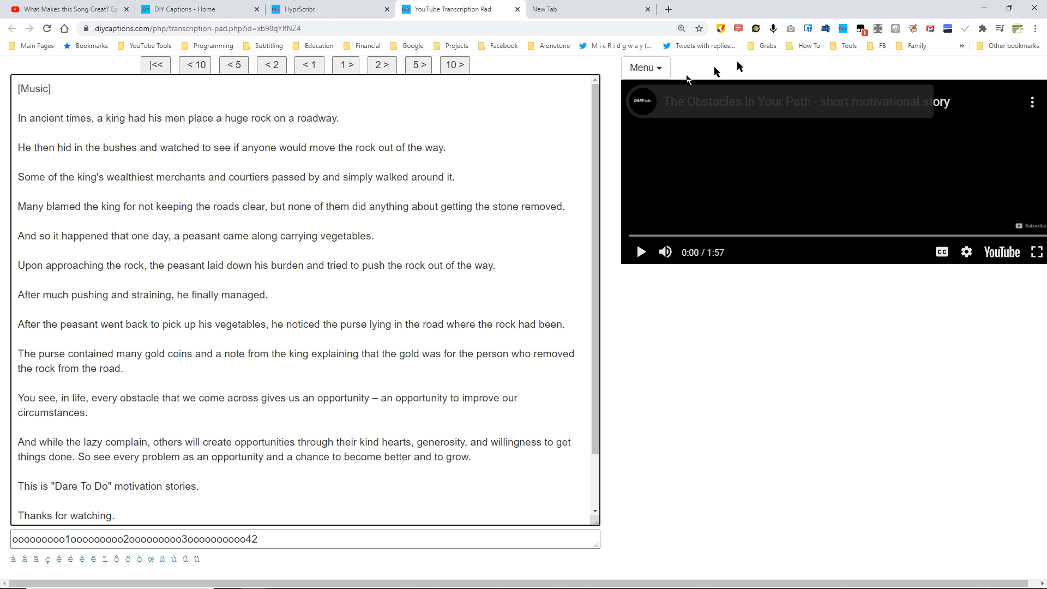
- Draw a trial blue rectangle over the transcript text with the page drawing tool and undo it
{"action": "left_click", "coordinate": [720, 32]}
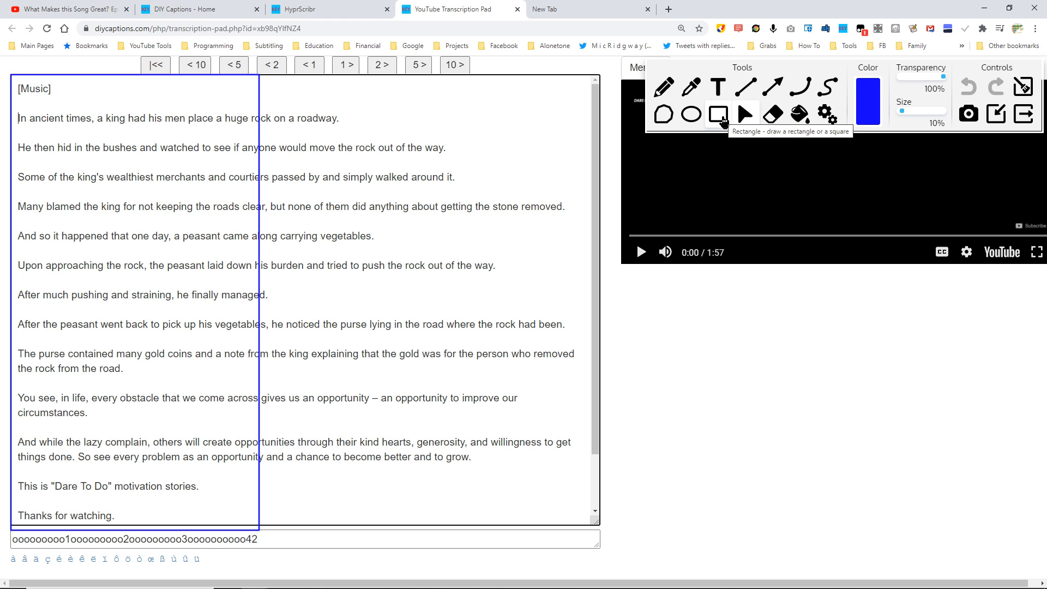
{"action": "left_click", "coordinate": [724, 120]}
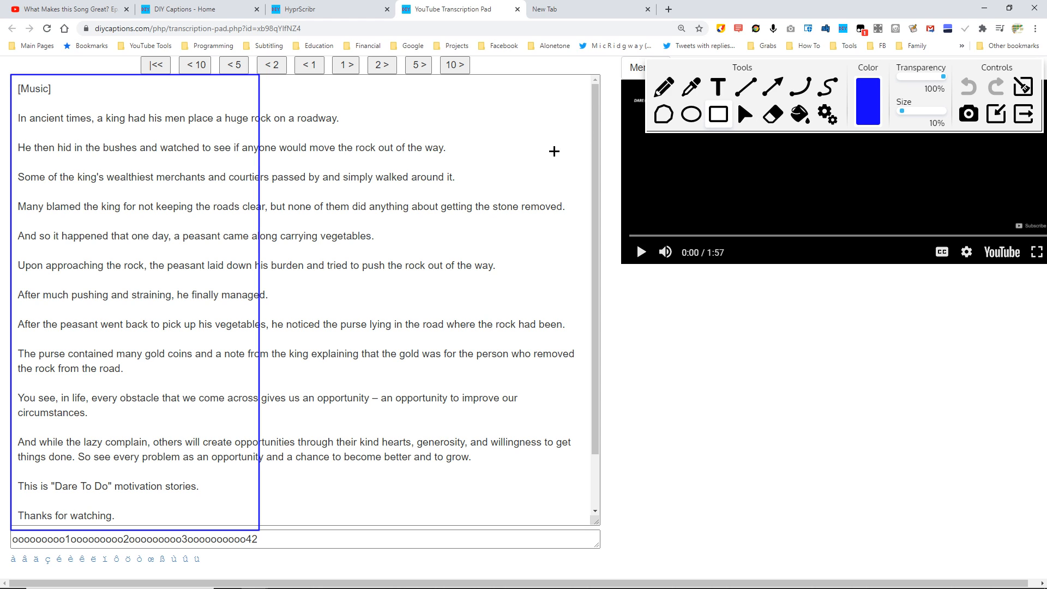
{"action": "mouse_move", "coordinate": [469, 225]}
{"action": "left_mouse_down"}
{"action": "mouse_move", "coordinate": [613, 336]}
{"action": "mouse_move", "coordinate": [612, 457]}
{"action": "left_mouse_up"}
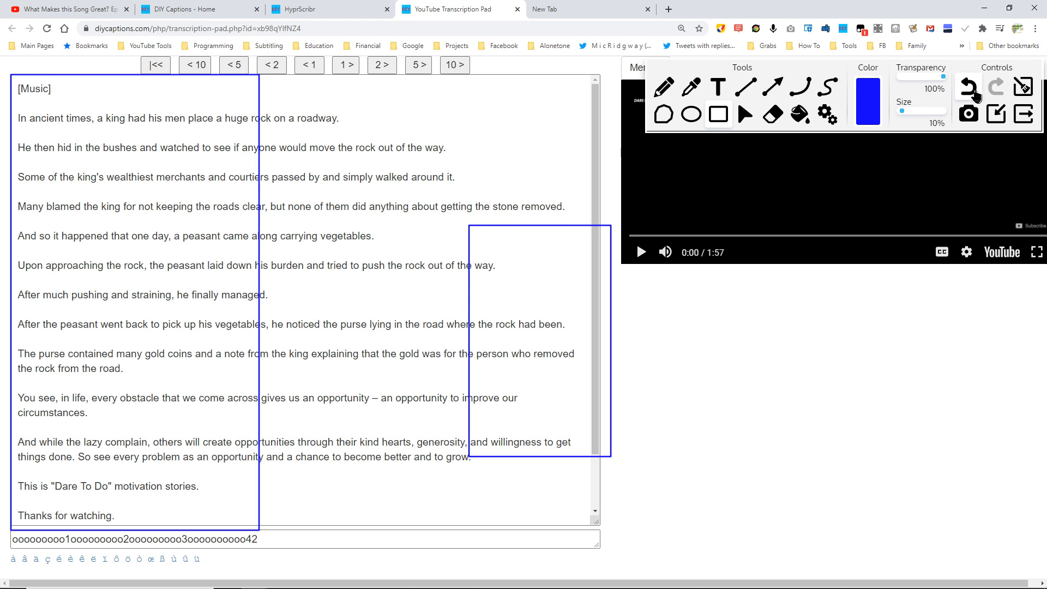
{"action": "left_click", "coordinate": [969, 91]}
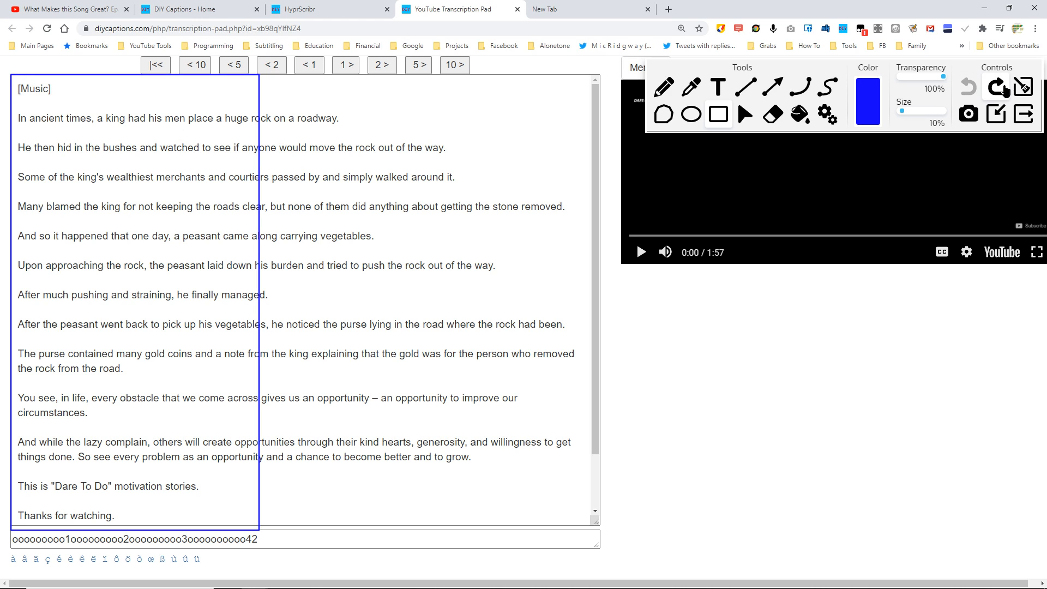
- Erase all drawings from the page and close the drawing control panel
{"action": "left_click", "coordinate": [1026, 88]}
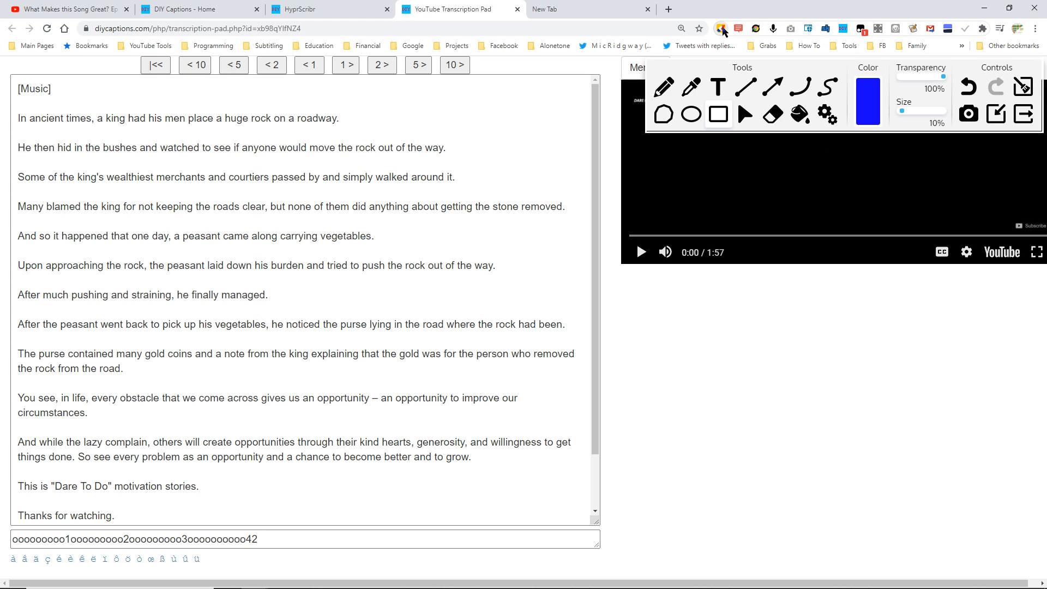
{"action": "left_click", "coordinate": [1024, 88]}
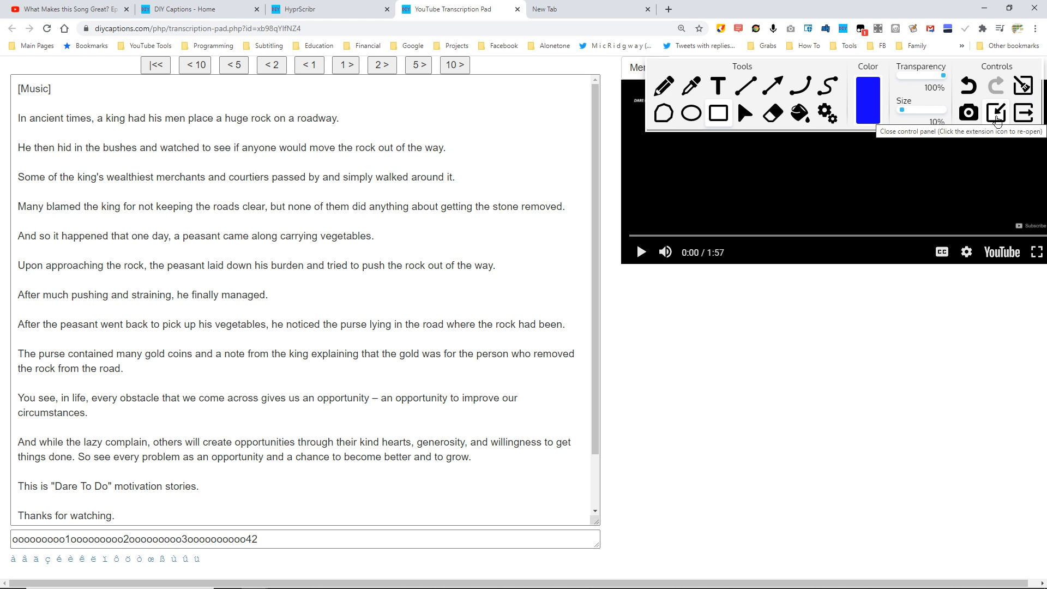
{"action": "left_click", "coordinate": [996, 115]}
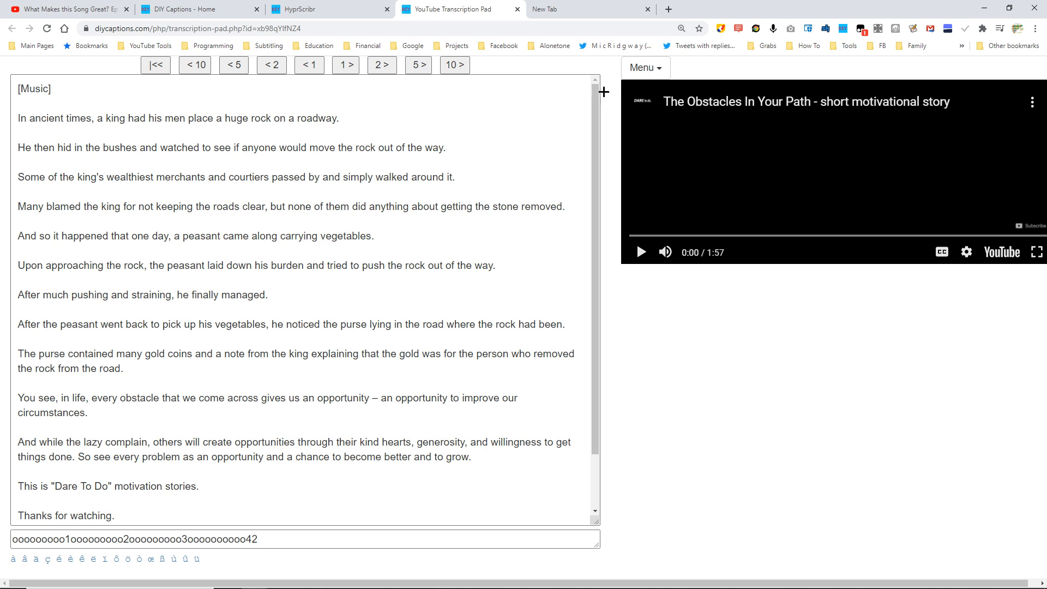
{"action": "left_click", "coordinate": [721, 28]}
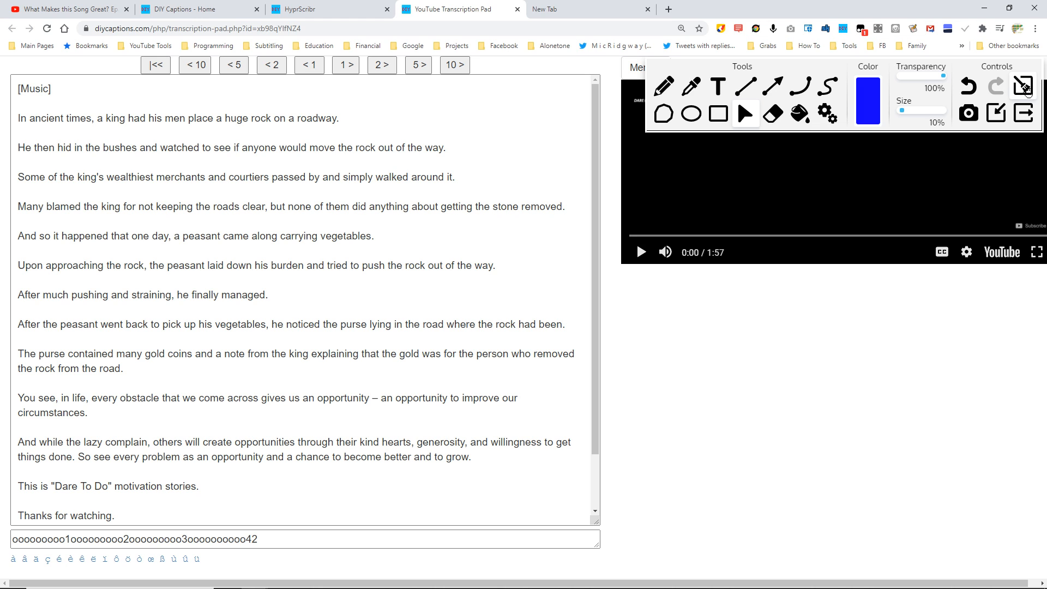
{"action": "left_click", "coordinate": [1002, 112]}
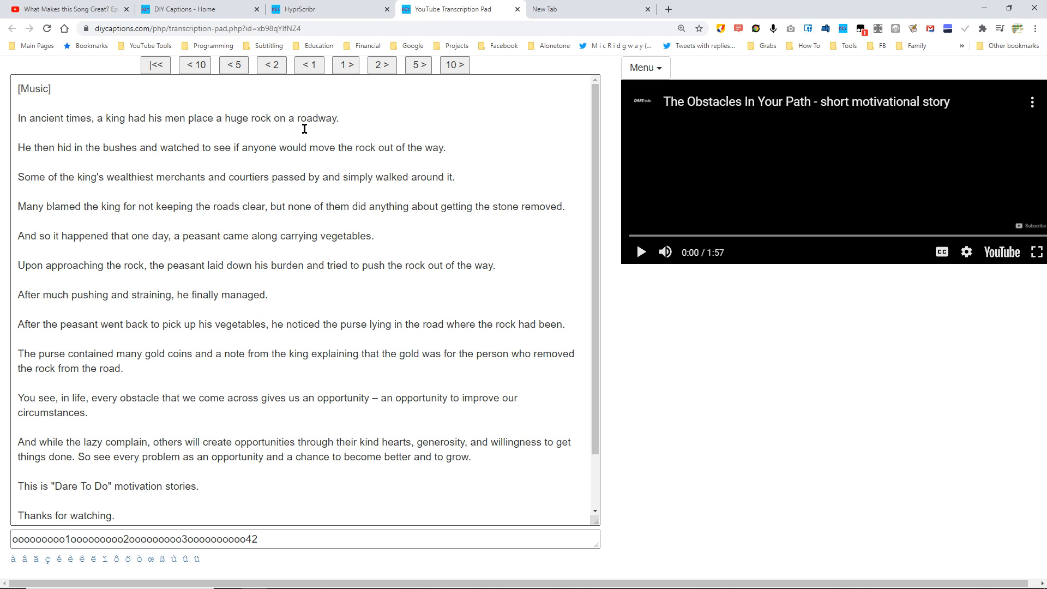
- Highlight the whole 42-character ruler line beneath the transcript to check its width, and clear the selection
{"action": "left_click_drag", "start_coordinate": [267, 540], "coordinate": [1, 551]}
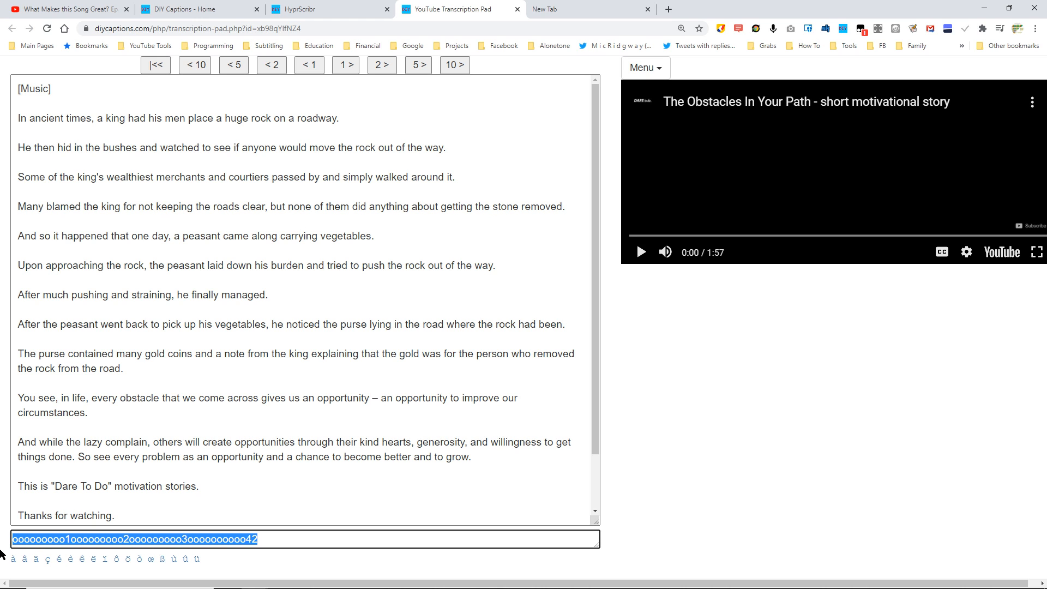
{"action": "left_click", "coordinate": [263, 539]}
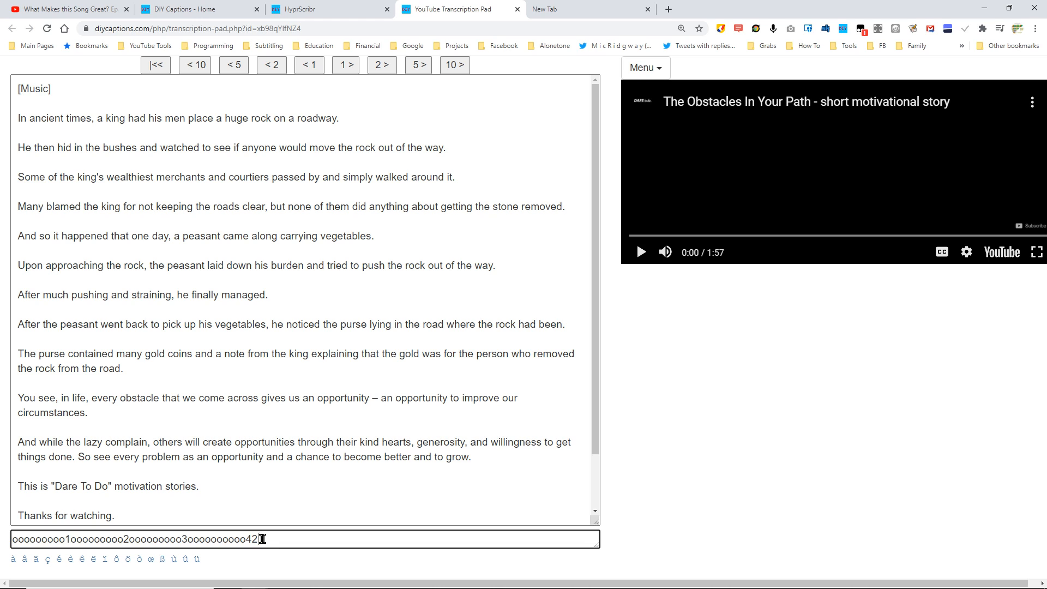
{"action": "left_click_drag", "start_coordinate": [260, 539], "coordinate": [1, 544]}
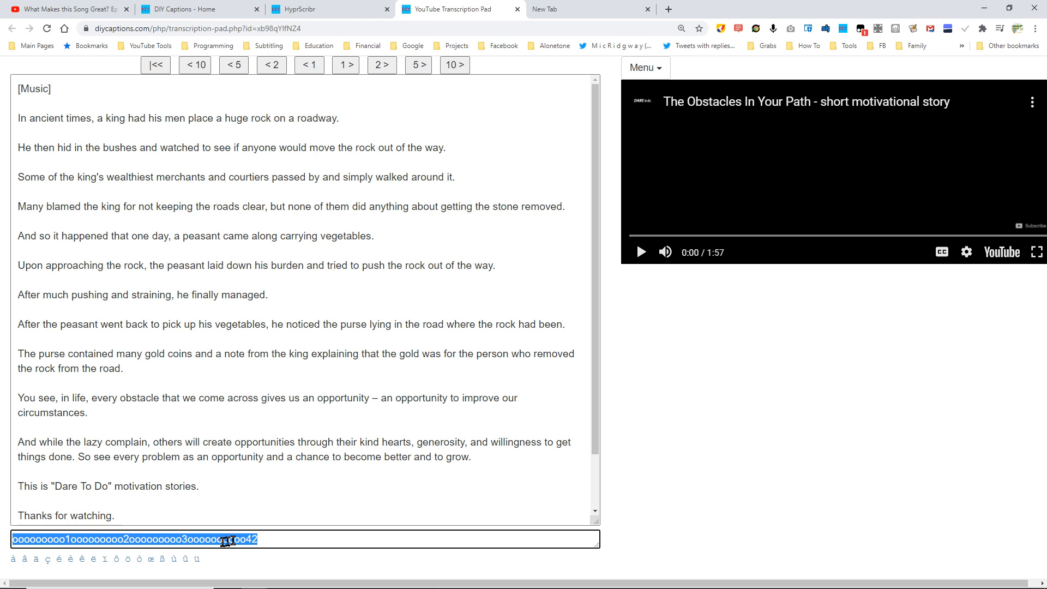
{"action": "left_click", "coordinate": [273, 538]}
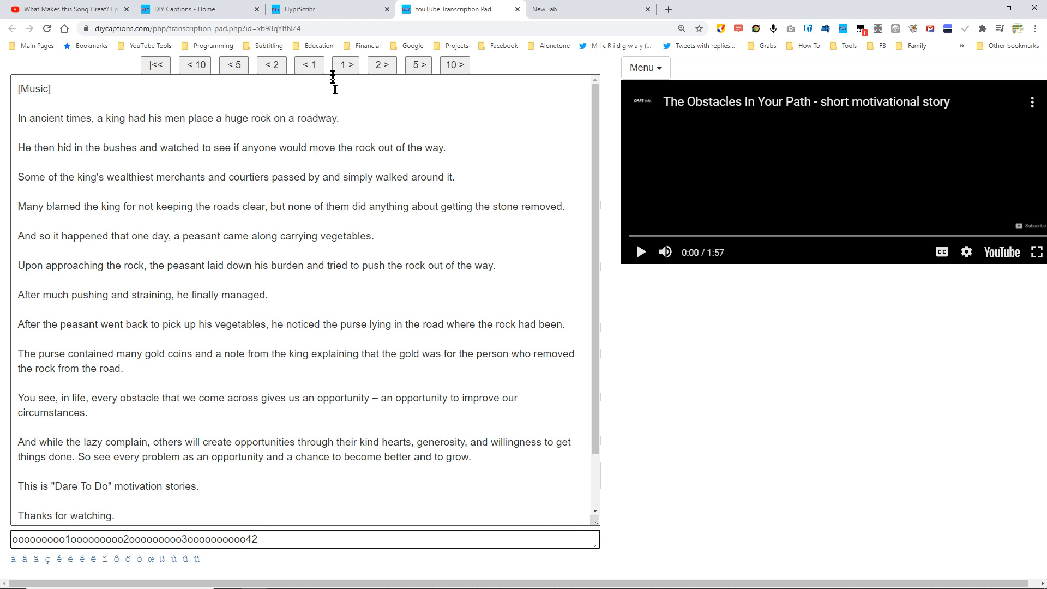
- Draw a blue rectangle at 5% line size over the transcript and ruler, as wide as the 42-character ruler text
{"action": "left_click", "coordinate": [723, 30]}
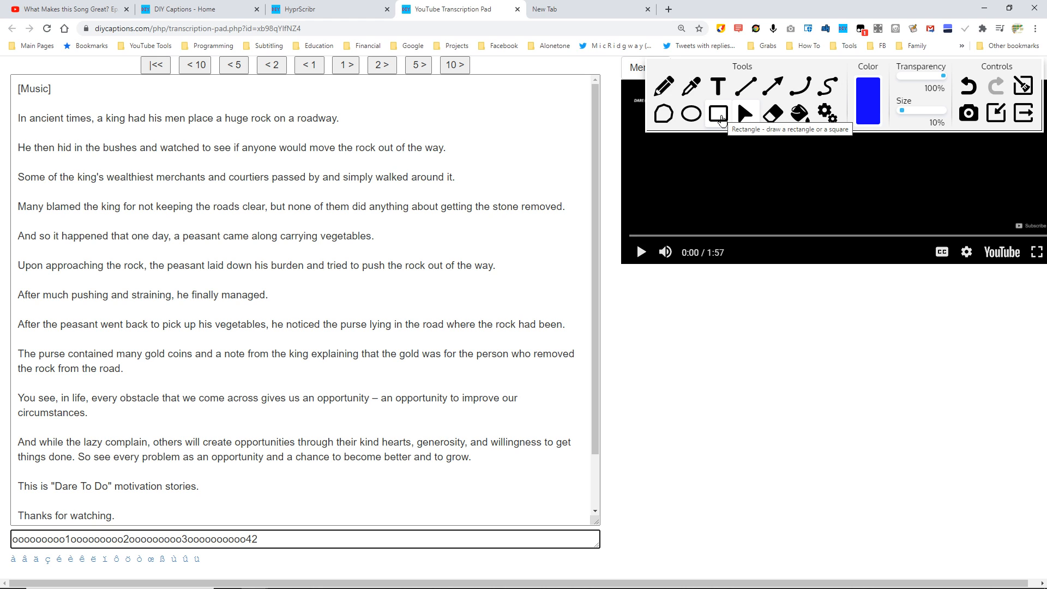
{"action": "left_click", "coordinate": [720, 115]}
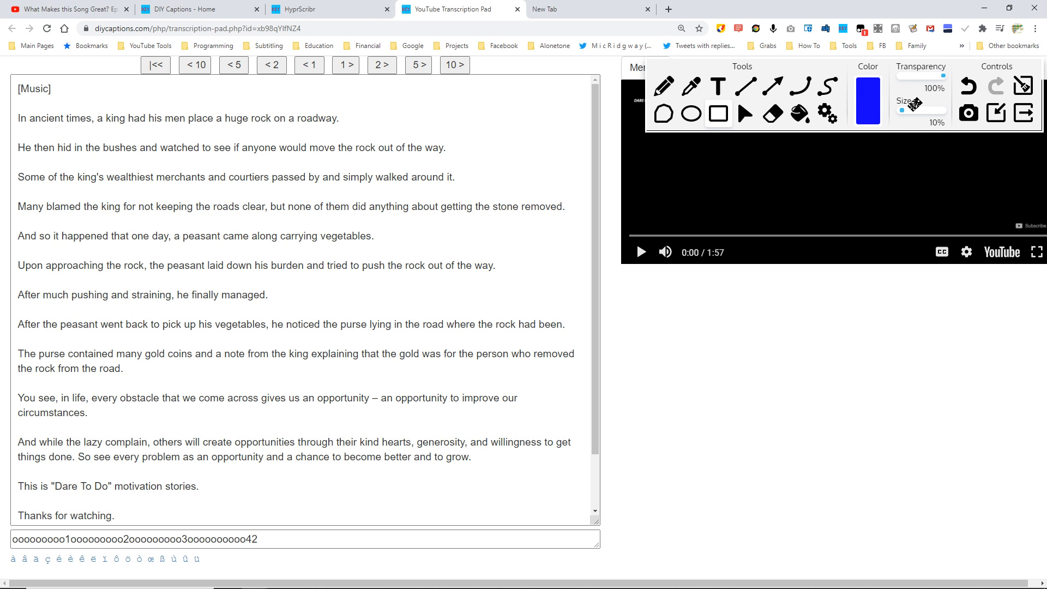
{"action": "left_click_drag", "start_coordinate": [903, 114], "coordinate": [894, 112]}
{"action": "left_click_drag", "start_coordinate": [259, 547], "coordinate": [12, 73]}
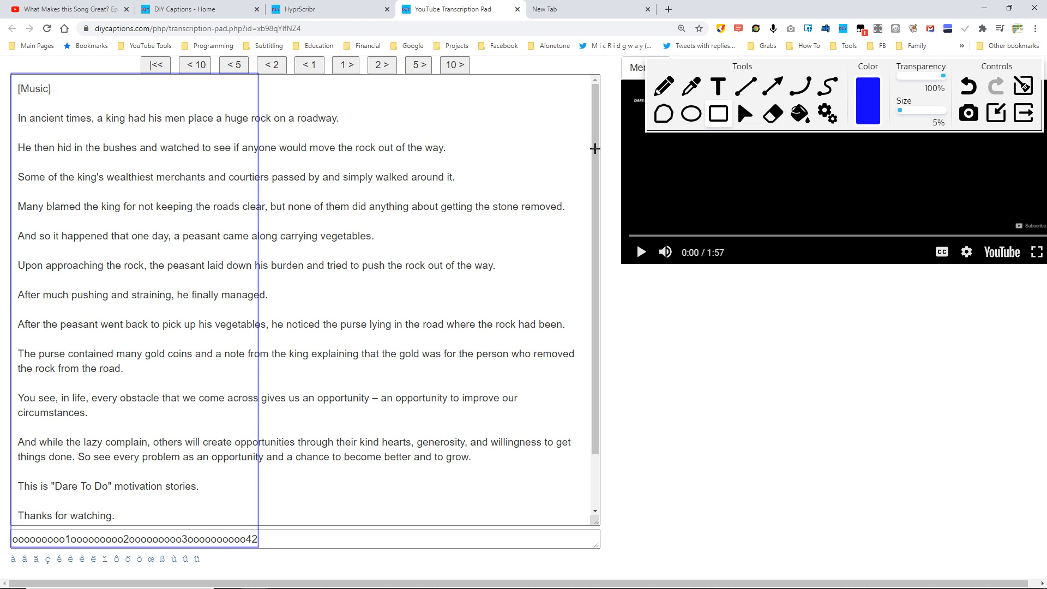
- Switch the drawing tool to the cursor for interacting with the web page and close its control panel
{"action": "left_click", "coordinate": [745, 115]}
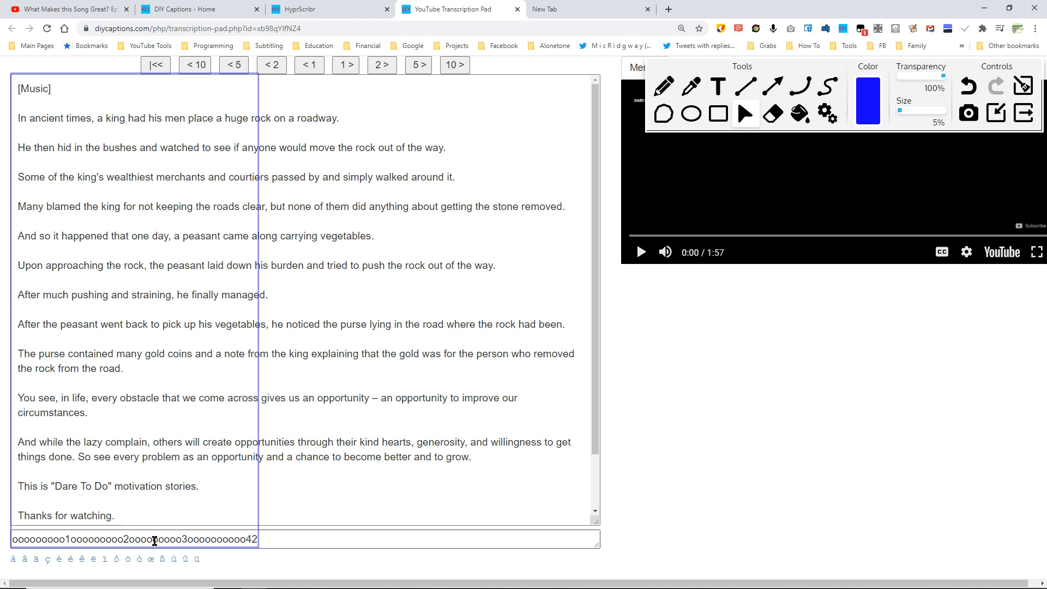
{"action": "left_click", "coordinate": [136, 540]}
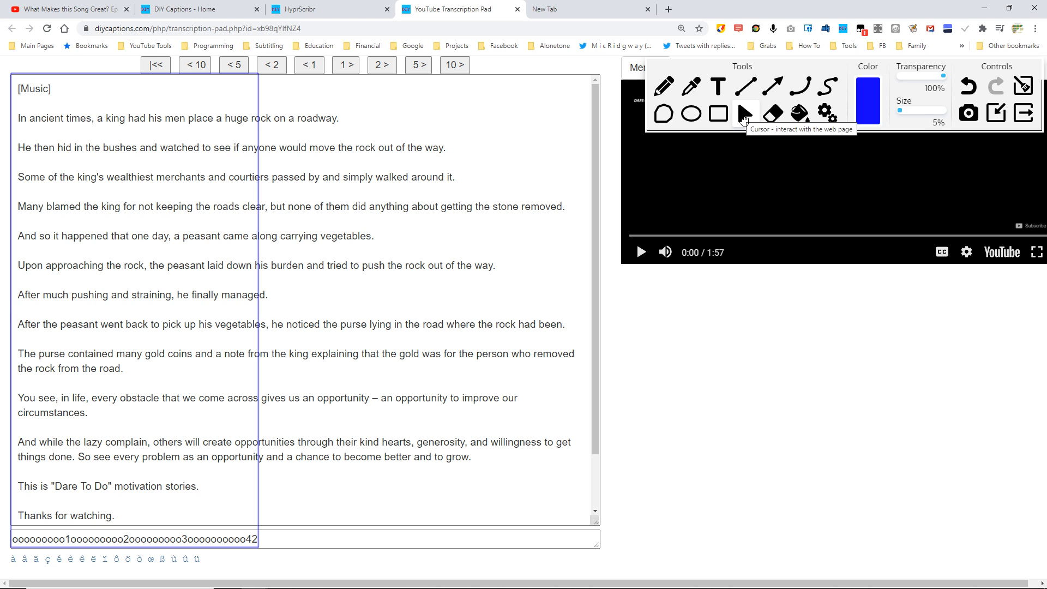
{"action": "left_click", "coordinate": [744, 119]}
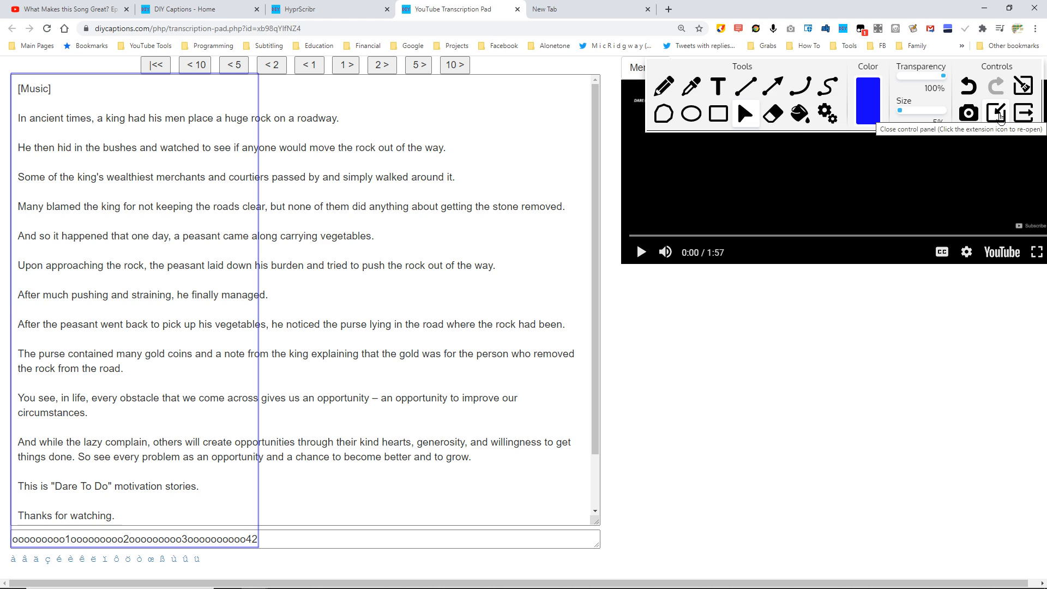
{"action": "left_click", "coordinate": [998, 115]}
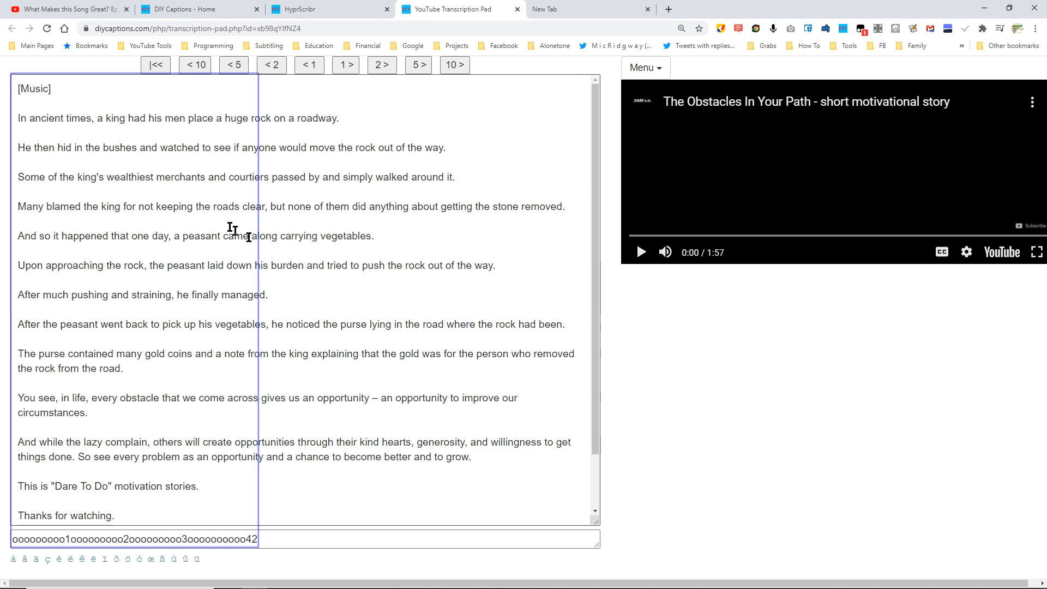
- Try splitting the first sentence after "his men" and join the two lines back together
{"action": "left_click", "coordinate": [21, 119]}
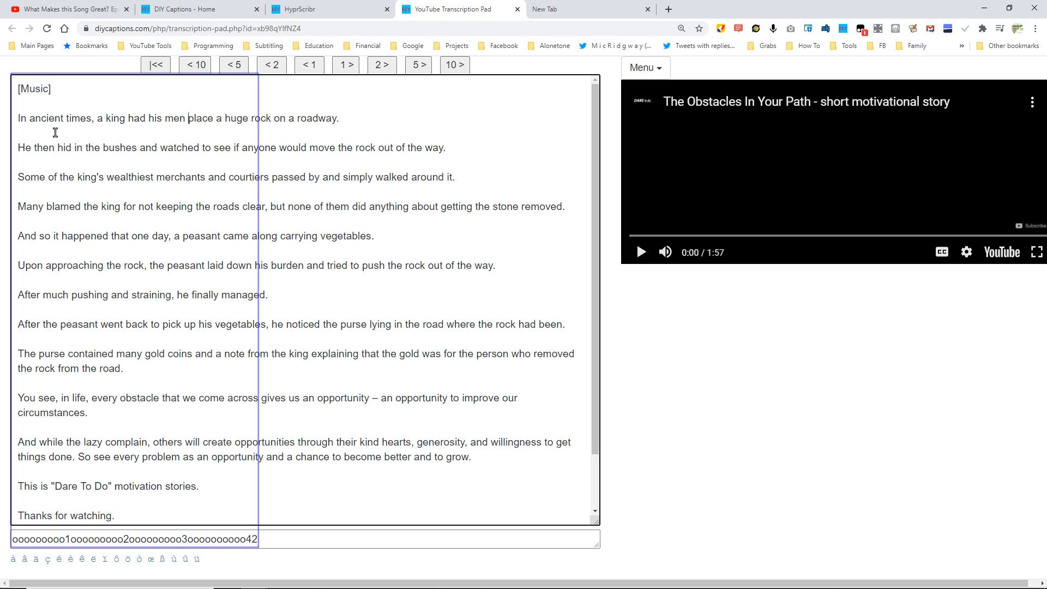
{"action": "key", "text": "Return"}
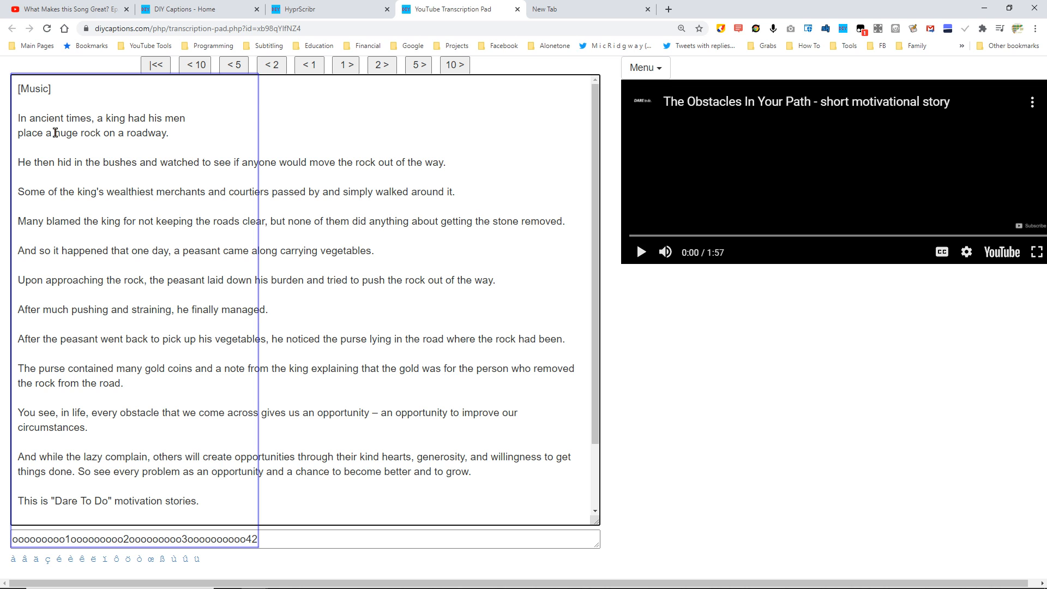
{"action": "key", "text": "Delete"}
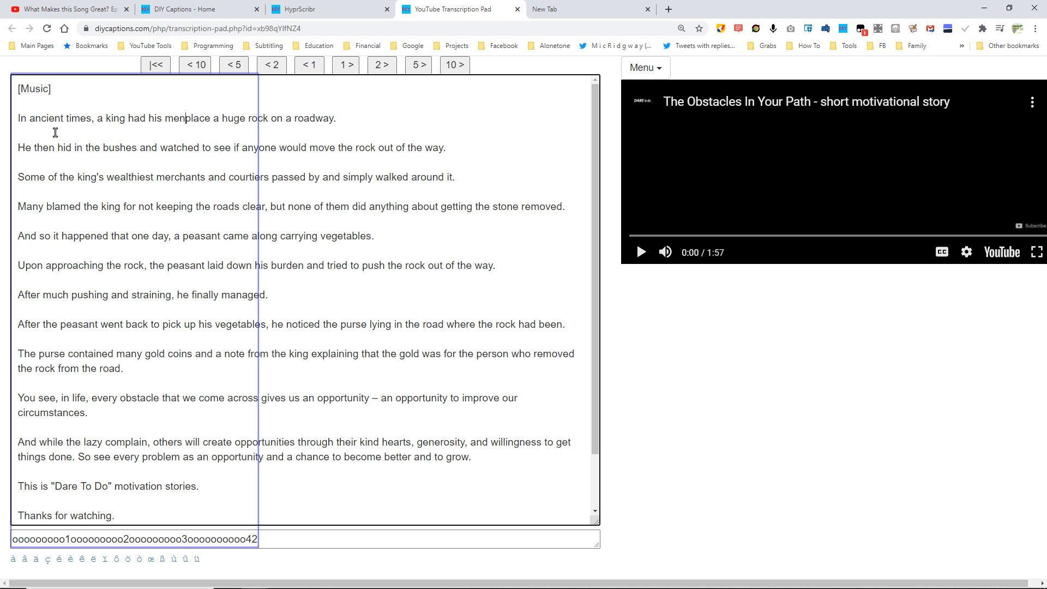
{"action": "key", "text": "Return"}
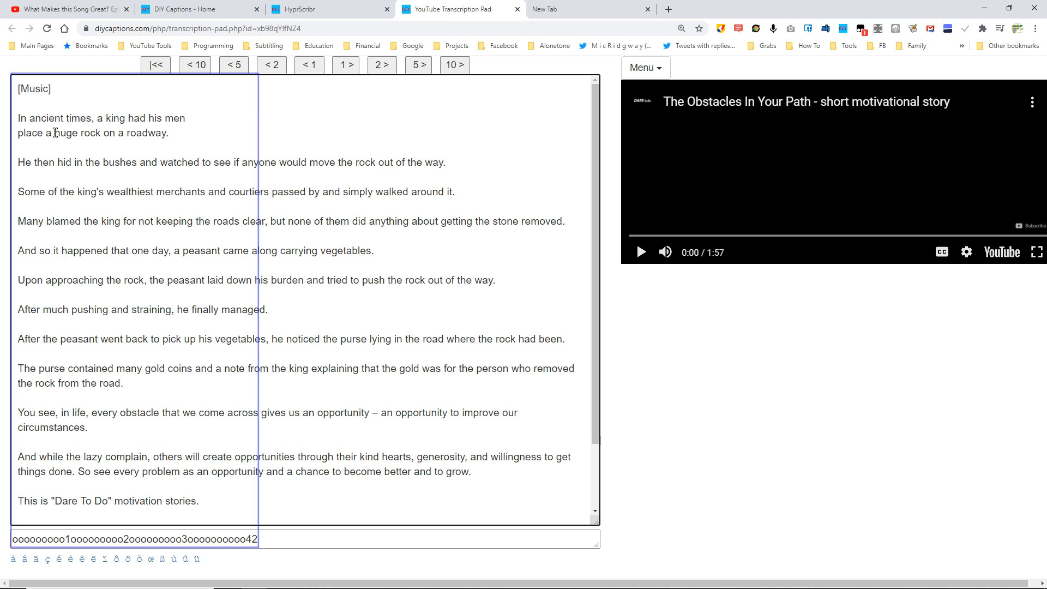
{"action": "key", "text": "BackSpace"}
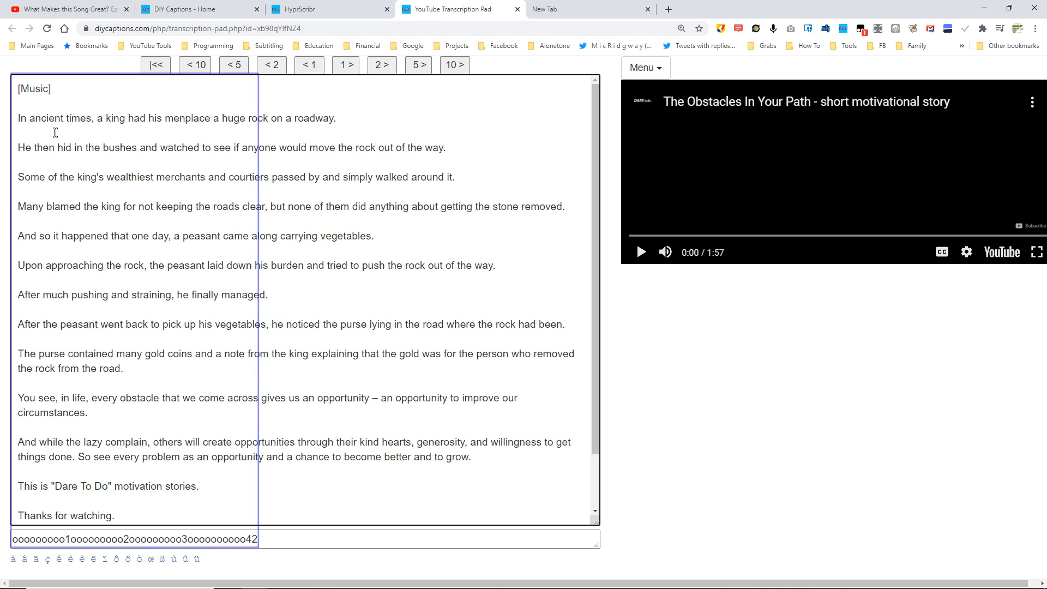
- Try splitting the first sentence so that its first line ends after the word "place"
{"action": "key", "text": "Return"}
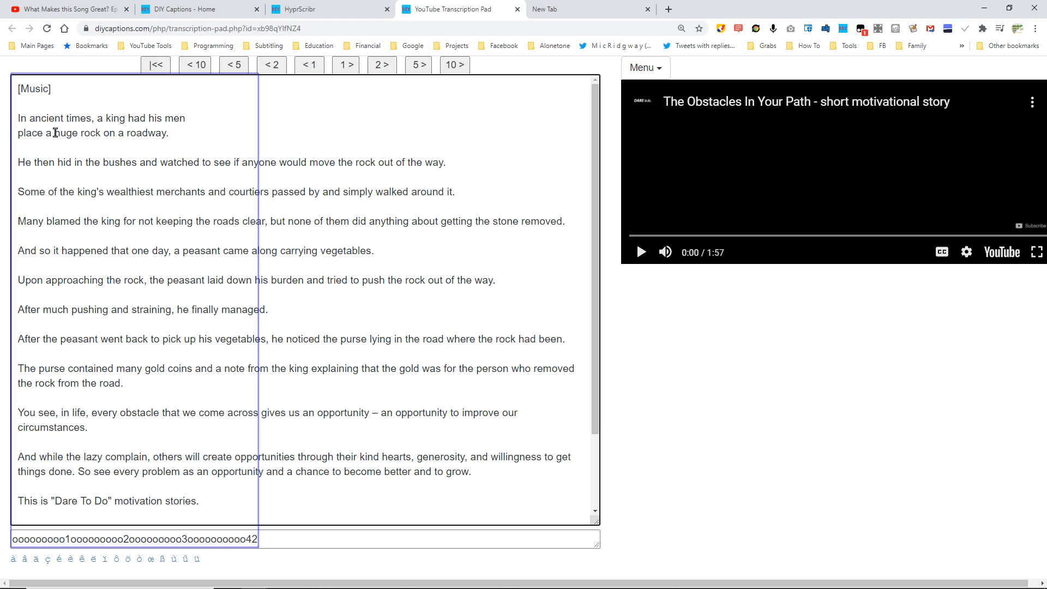
{"action": "key", "text": "BackSpace"}
{"action": "key", "text": "ctrl+Right"}
{"action": "key", "text": "Return"}
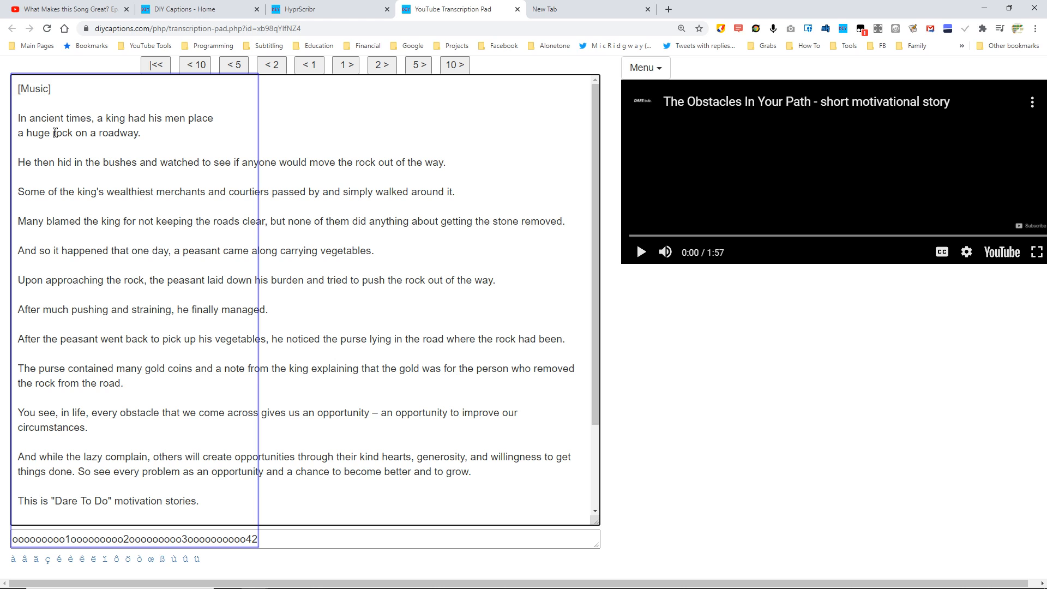
- Try a line break after "In ancient times,", undo it, and split the sentence after "his men" instead
{"action": "key", "text": "Return"}
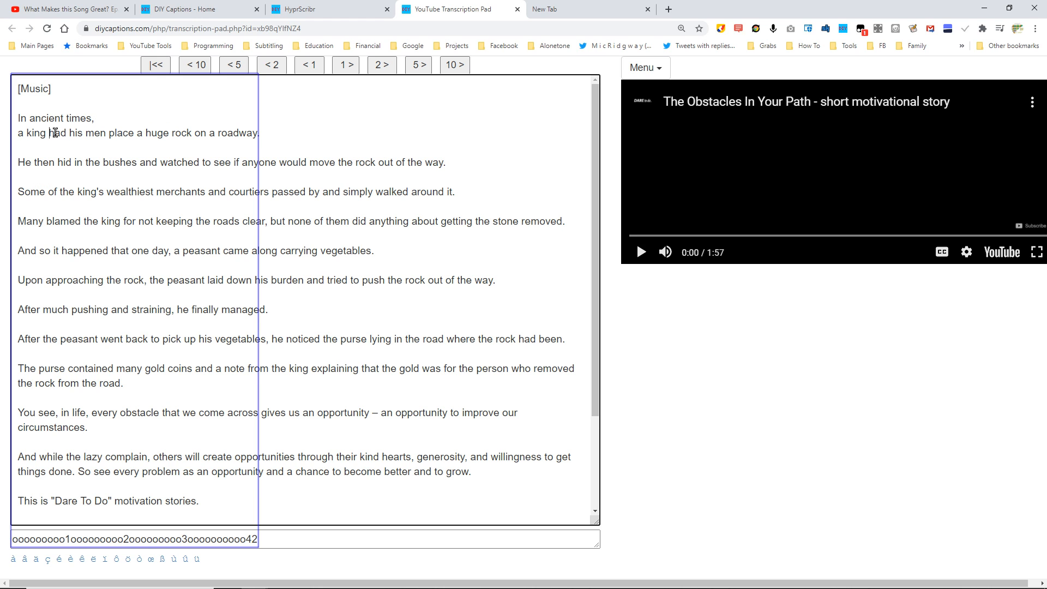
{"action": "key", "text": "ctrl+z"}
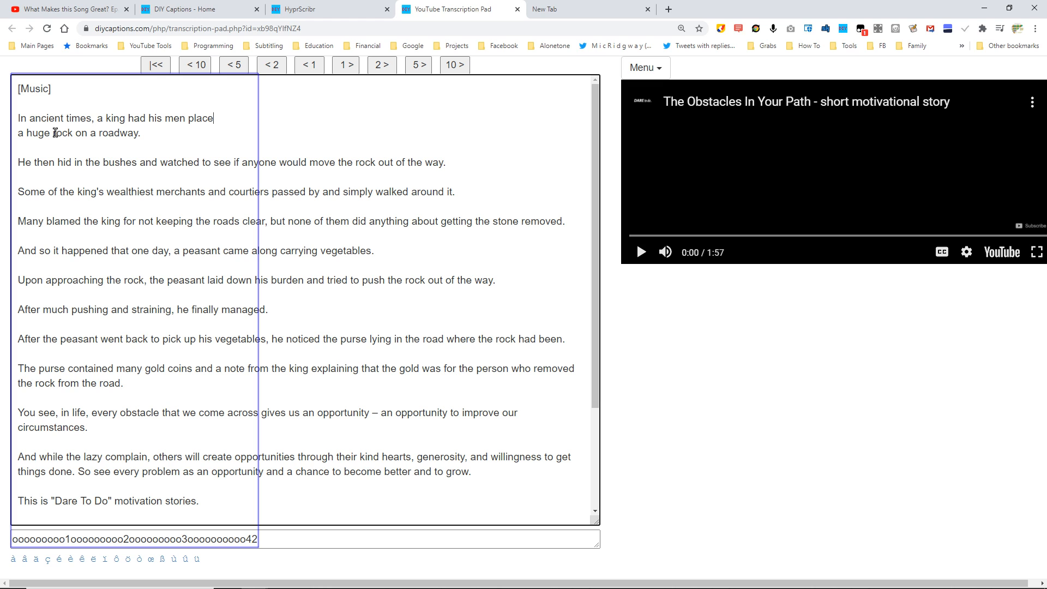
{"action": "key", "text": "Return"}
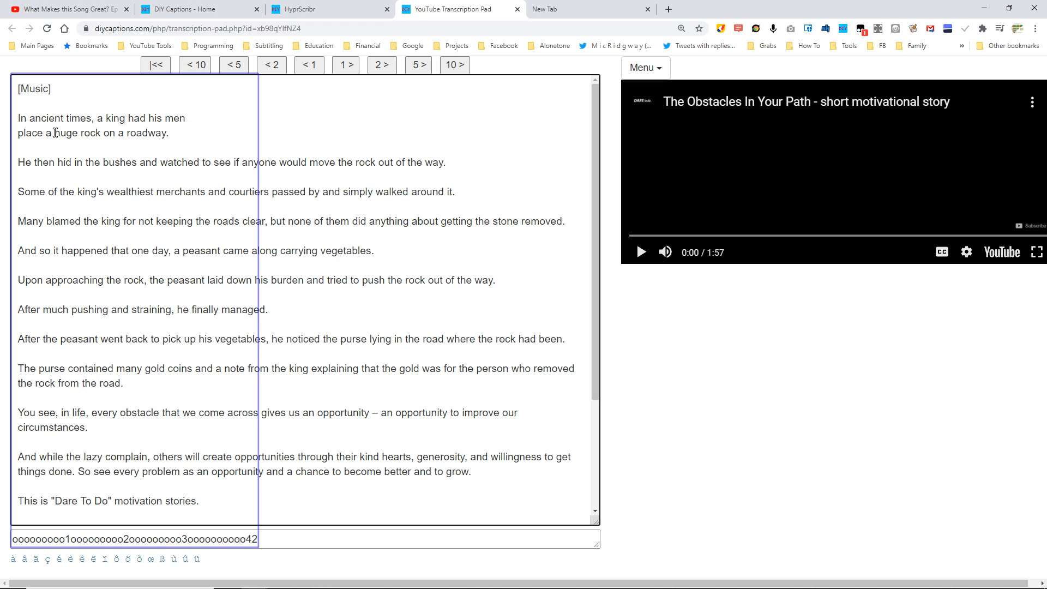
- Try moving the first sentence's line break back word by word until its first line ends after "In ancient times,"
{"action": "key", "text": "ctrl+Left"}
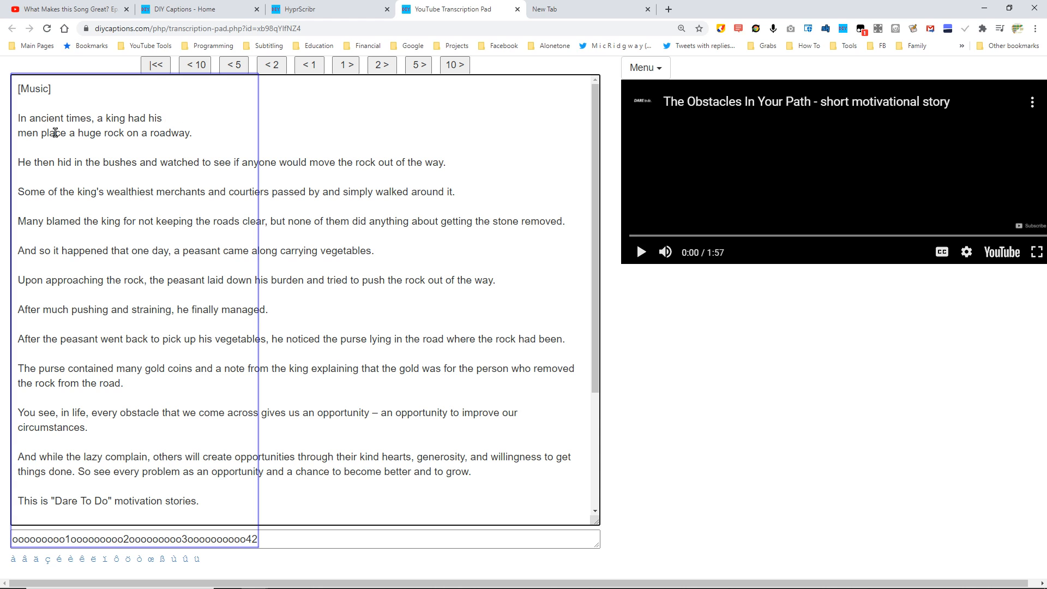
{"action": "key", "text": "ctrl+Left"}
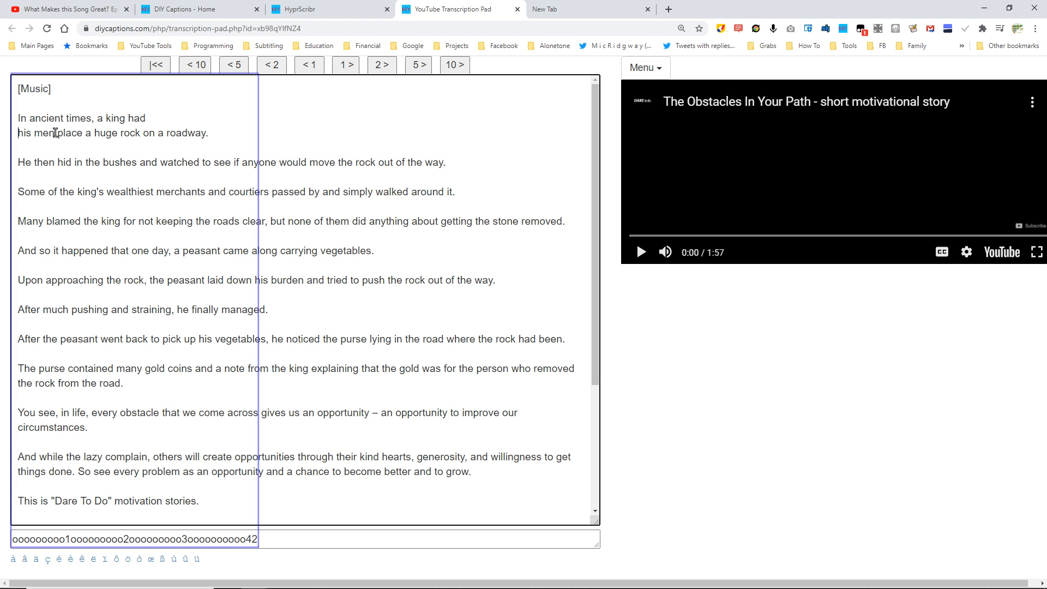
{"action": "key", "text": "ctrl+Left"}
{"action": "key", "text": "ctrl+Left"}
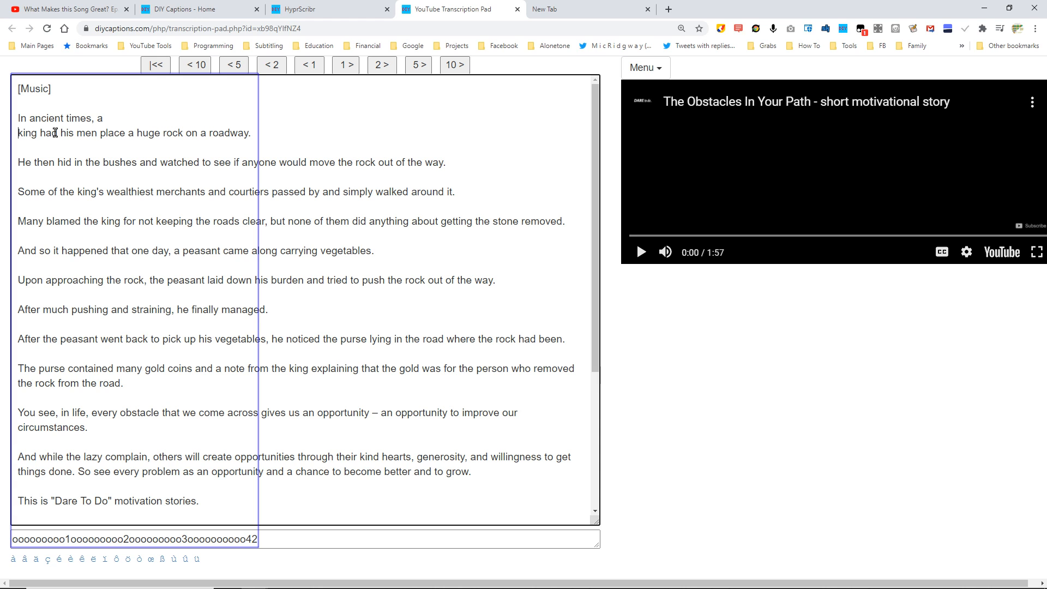
{"action": "key", "text": "ctrl+Left"}
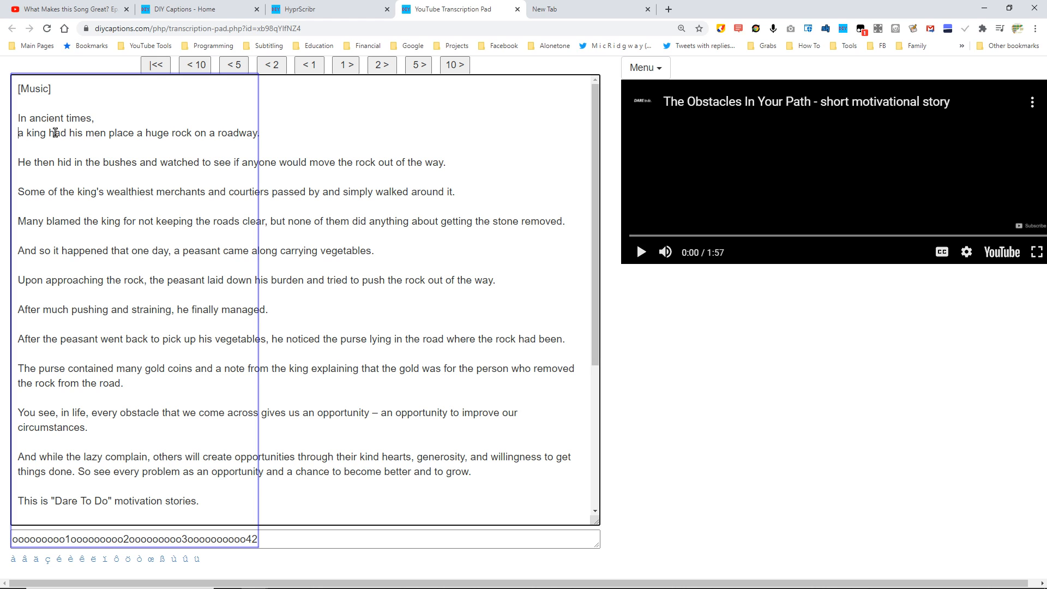
- Try moving the first sentence's line break forward word by word until its first line ends after "place"
{"action": "key", "text": "ctrl+Right"}
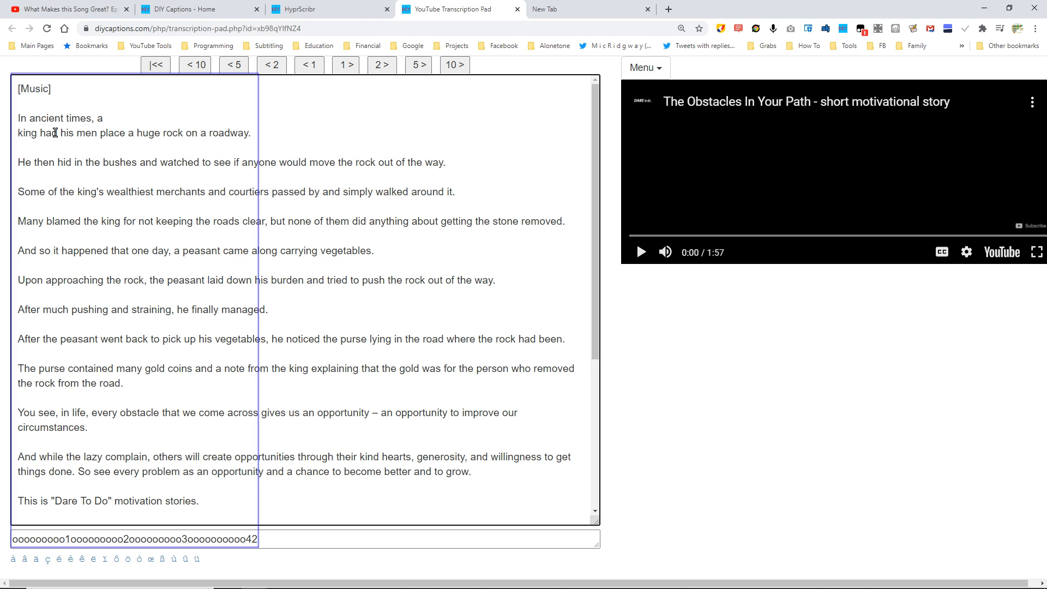
{"action": "key", "text": "ctrl+Right"}
{"action": "key", "text": "ctrl+Right"}
{"action": "key", "text": "ctrl+Right"}
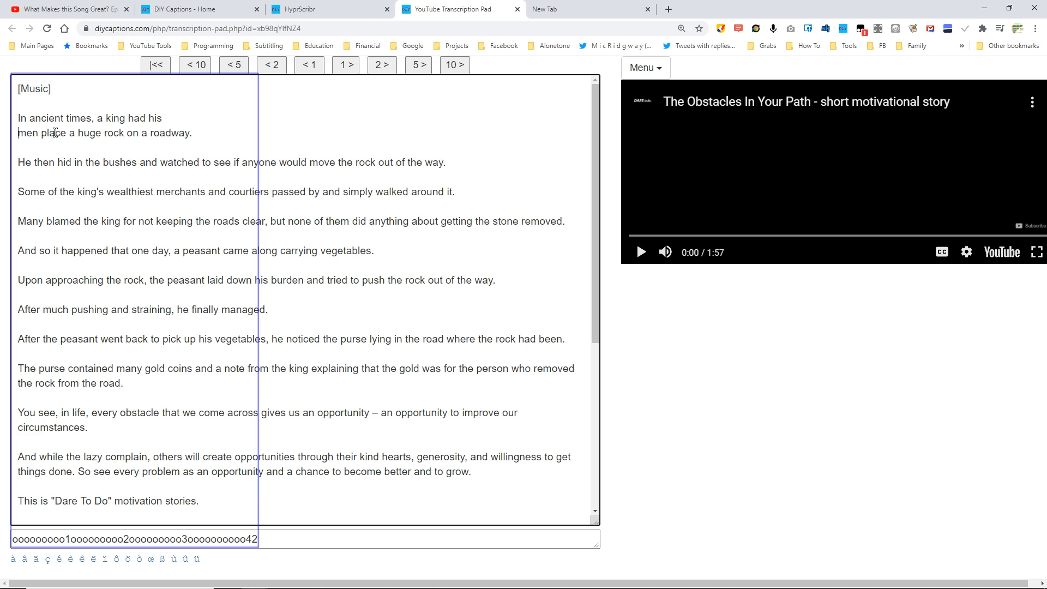
{"action": "key", "text": "ctrl+Right"}
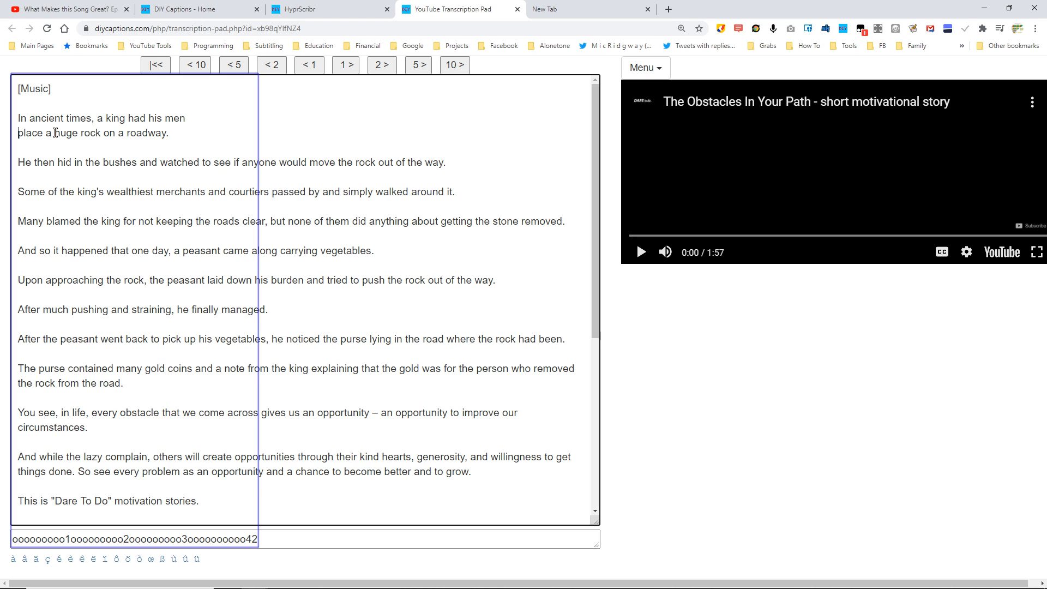
{"action": "key", "text": "ctrl+Right"}
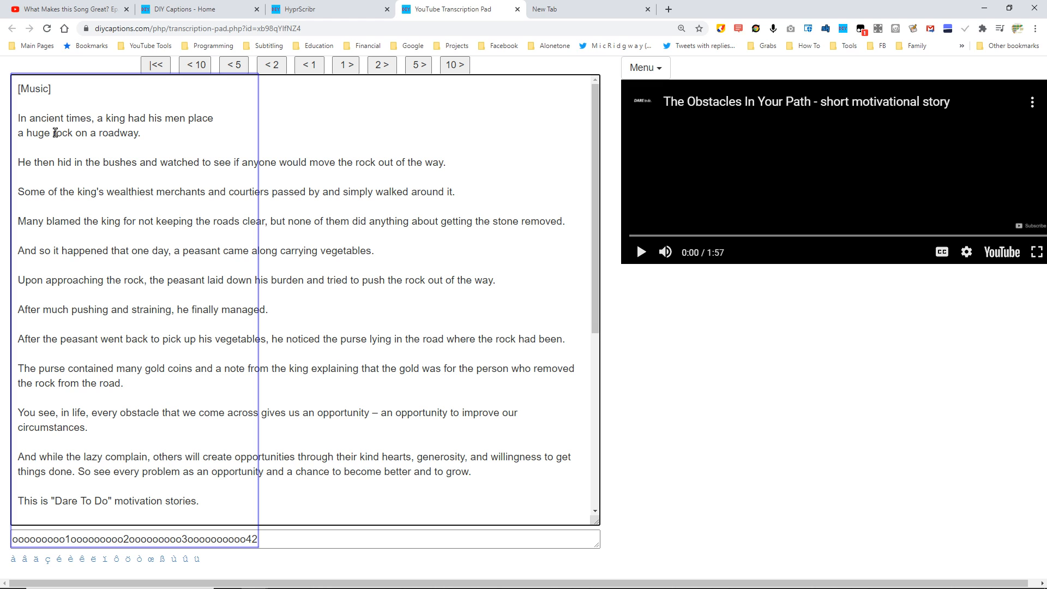
- Try several other break positions in the first sentence and return the line break to after "his men"
{"action": "key", "text": "ctrl+Left"}
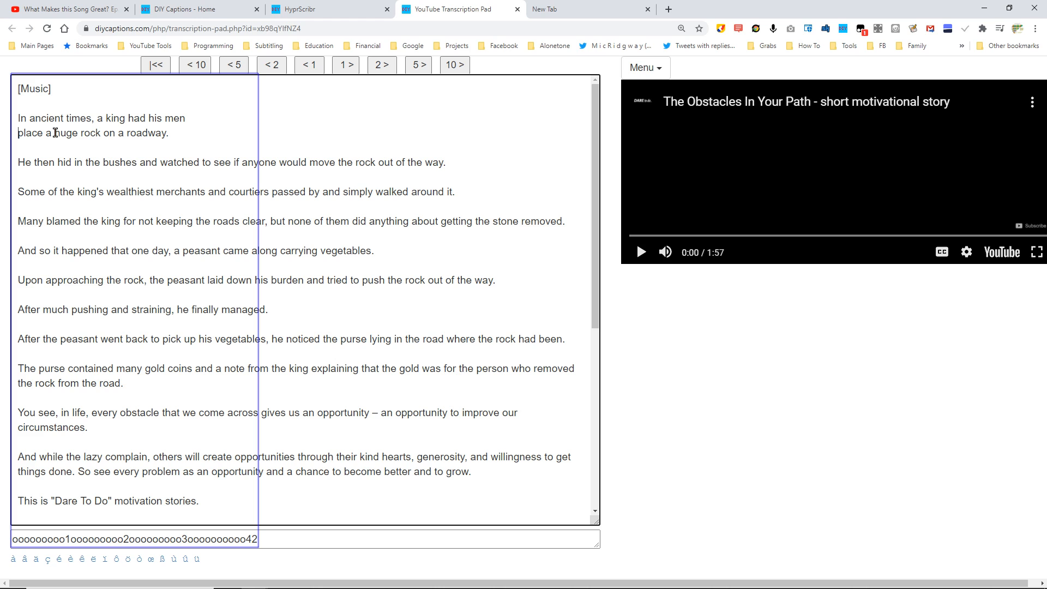
{"action": "key", "text": "ctrl+Left"}
{"action": "key", "text": "ctrl+Left"}
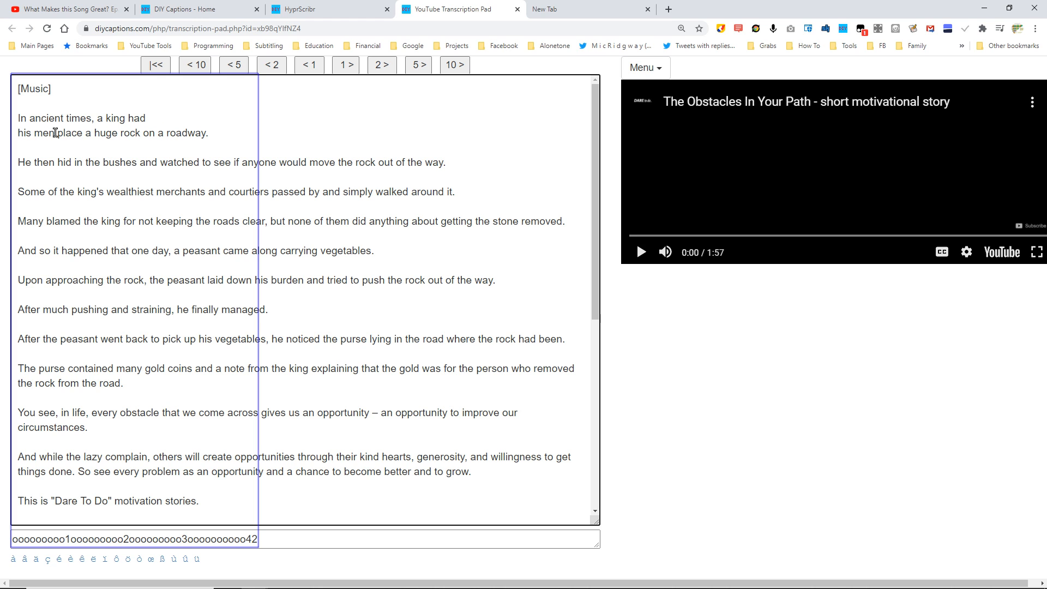
{"action": "key", "text": "ctrl+Left"}
{"action": "key", "text": "ctrl+Left"}
{"action": "key", "text": "ctrl+Right"}
{"action": "key", "text": "ctrl+Right"}
{"action": "key", "text": "ctrl+Right"}
{"action": "key", "text": "ctrl+Right"}
{"action": "key", "text": "ctrl+Left"}
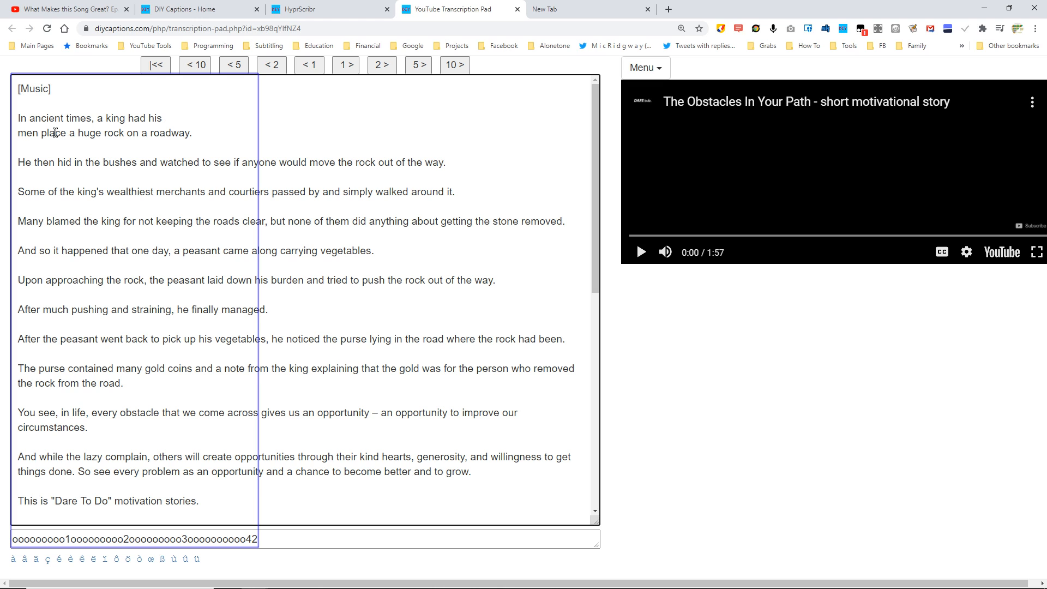
{"action": "key", "text": "ctrl+Right"}
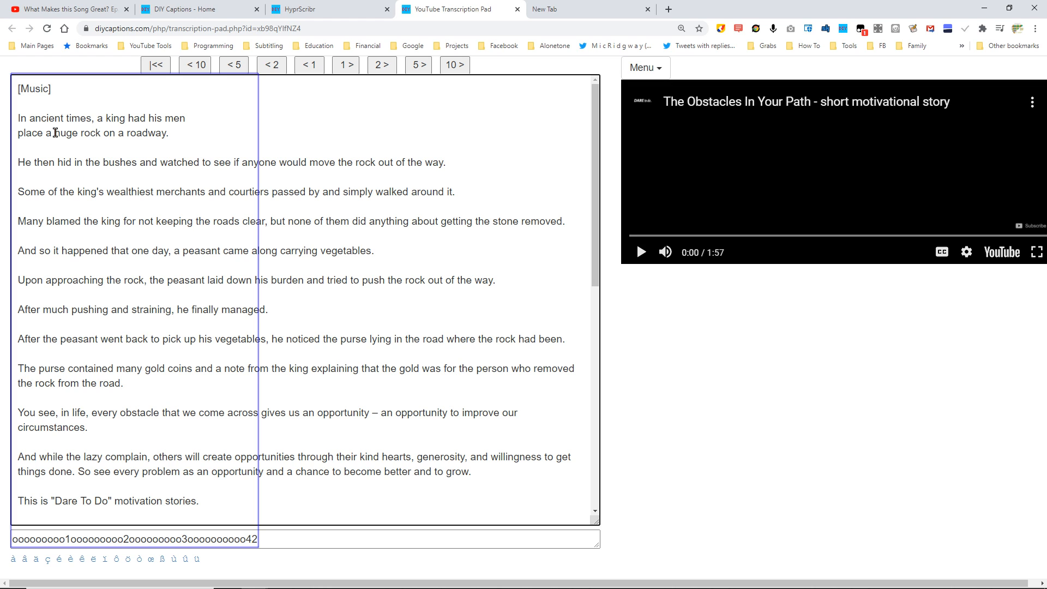
- Split the "He then hid" sentence after "watched to see" and the "Some of the king's" sentence after "merchants and"
{"action": "key", "text": "shift+Right"}
{"action": "key", "text": "shift+Right"}
{"action": "key", "text": "shift+Right"}
{"action": "key", "text": "shift+Right"}
{"action": "key", "text": "shift+Right"}
{"action": "key", "text": "shift+Right"}
{"action": "key", "text": "Left"}
{"action": "key", "text": "Return"}
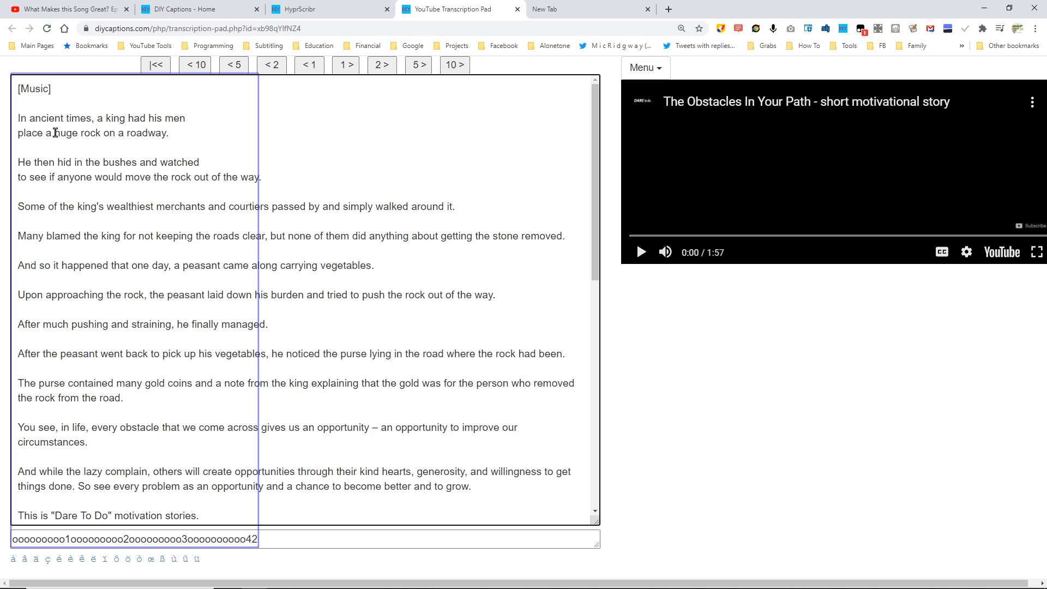
{"action": "key", "text": "ctrl+Up"}
{"action": "key", "text": "ctrl+Up"}
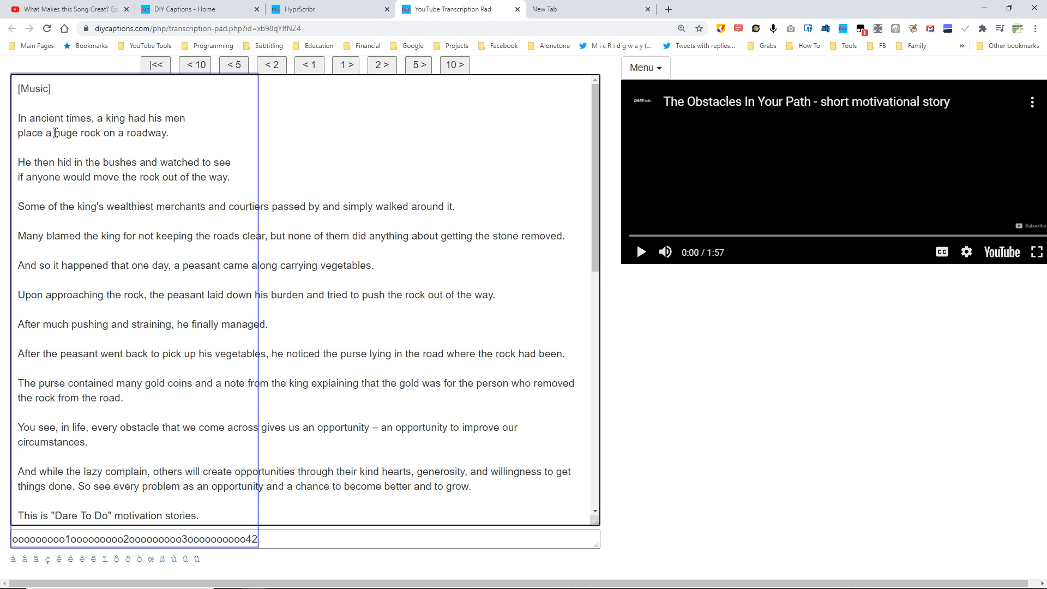
{"action": "key", "text": "Return"}
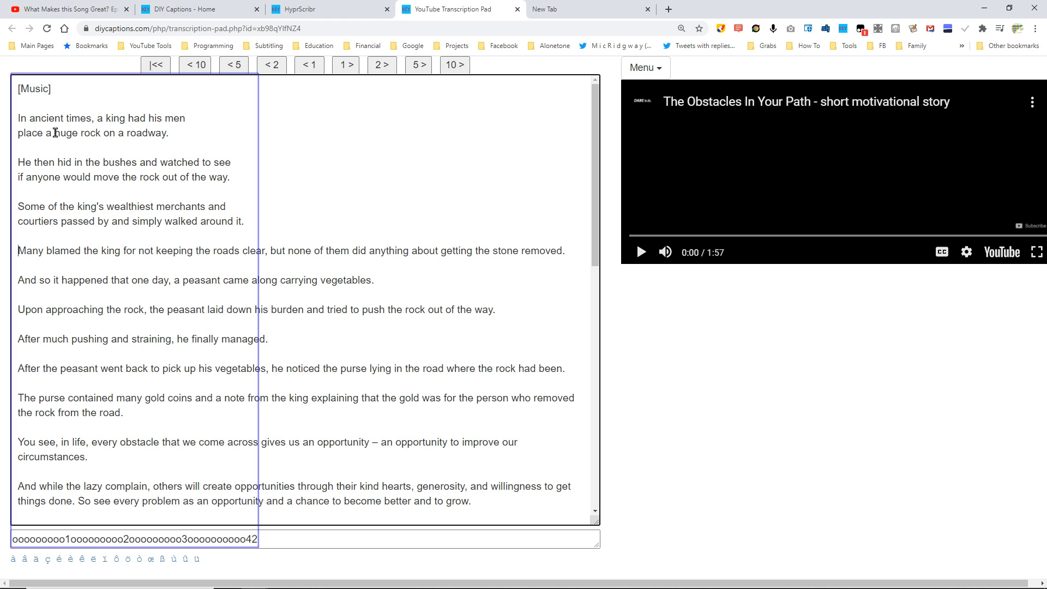
- Divide the "Many blamed the king" sentence into two captions after "roads clear," and split the first caption after "the king"
{"action": "key", "text": "Return"}
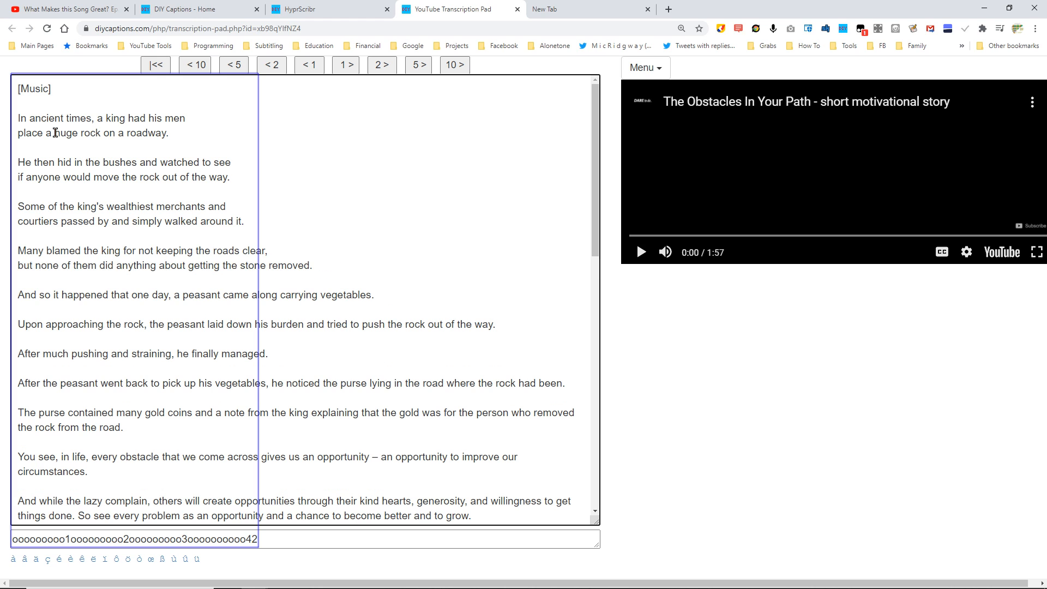
{"action": "key", "text": "Return"}
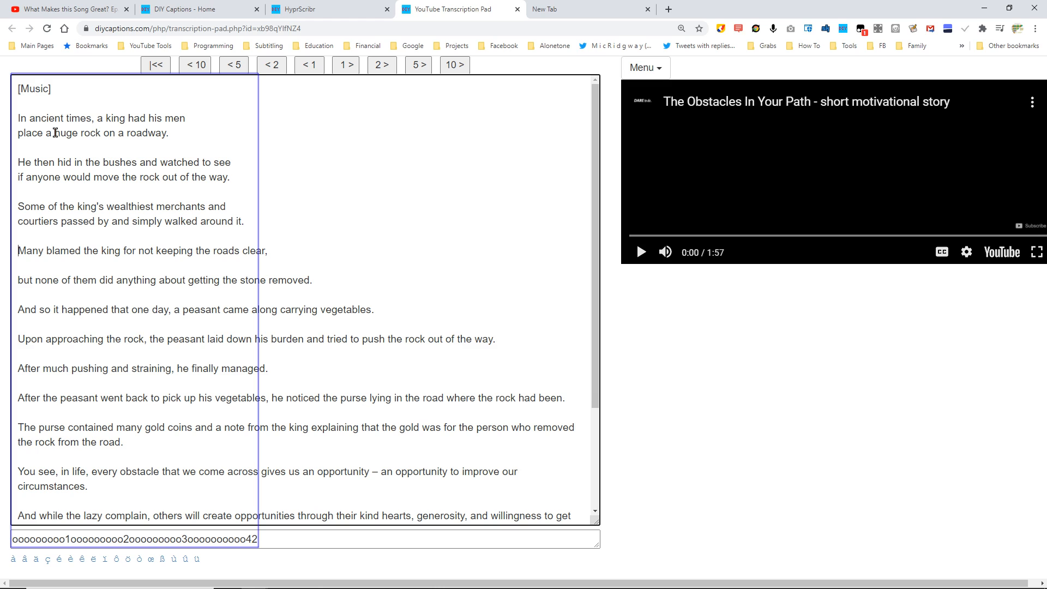
{"action": "key", "text": "ctrl+Right"}
{"action": "key", "text": "ctrl+Right"}
{"action": "key", "text": "ctrl+Right"}
{"action": "key", "text": "ctrl+Right"}
{"action": "key", "text": "ctrl+Right"}
{"action": "key", "text": "Return"}
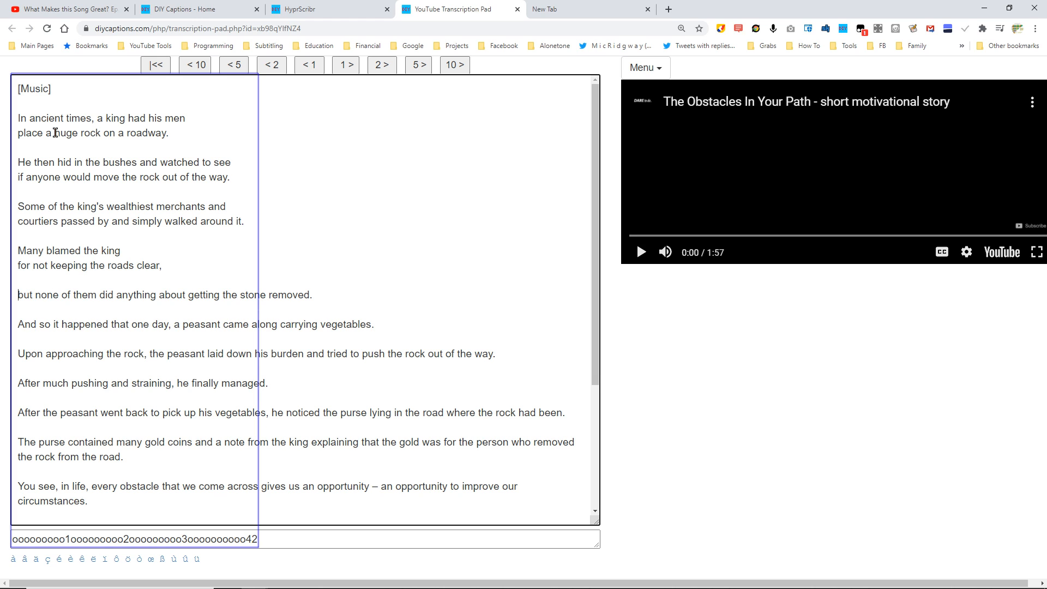
- Split the "but none of them" caption into two lines after "did anything about"
{"action": "key", "text": "ctrl+Right"}
{"action": "key", "text": "ctrl+Right"}
{"action": "key", "text": "ctrl+Right"}
{"action": "key", "text": "ctrl+Right"}
{"action": "key", "text": "ctrl+Right"}
{"action": "key", "text": "ctrl+Right"}
{"action": "key", "text": "Return"}
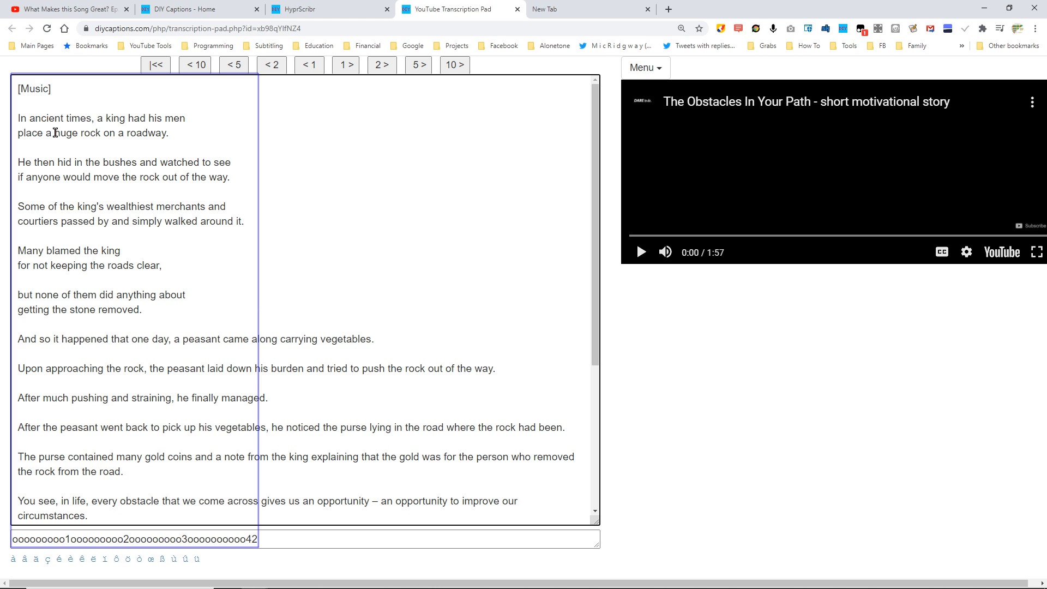
- Split the "And so it happened" sentence into two lines after "that one day,"
{"action": "key", "text": "ctrl+Right"}
{"action": "key", "text": "ctrl+Right"}
{"action": "key", "text": "ctrl+Right"}
{"action": "key", "text": "ctrl+Right"}
{"action": "key", "text": "ctrl+Right"}
{"action": "key", "text": "ctrl+Right"}
{"action": "key", "text": "ctrl+Right"}
{"action": "key", "text": "ctrl+Right"}
{"action": "key", "text": "Return"}
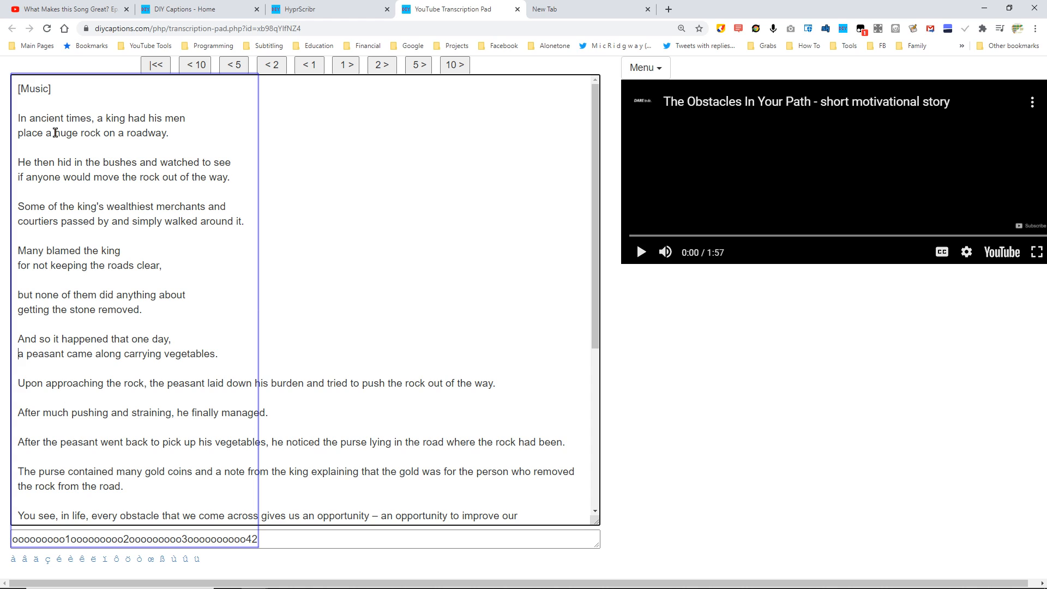
- Separate "Upon approaching the rock," into its own caption with a blank line before "the peasant laid down"
{"action": "key", "text": "ctrl+Right"}
{"action": "key", "text": "ctrl+Right"}
{"action": "key", "text": "ctrl+Right"}
{"action": "key", "text": "ctrl+Right"}
{"action": "key", "text": "ctrl+Right"}
{"action": "key", "text": "ctrl+Right"}
{"action": "key", "text": "ctrl+Left"}
{"action": "key", "text": "ctrl+Left"}
{"action": "key", "text": "Return"}
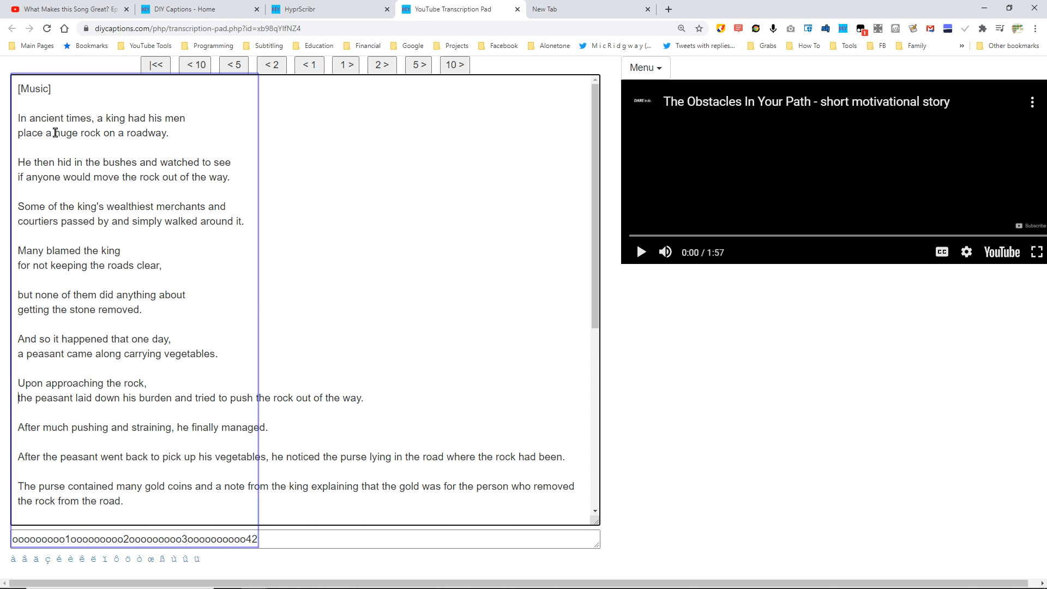
{"action": "key", "text": "Return"}
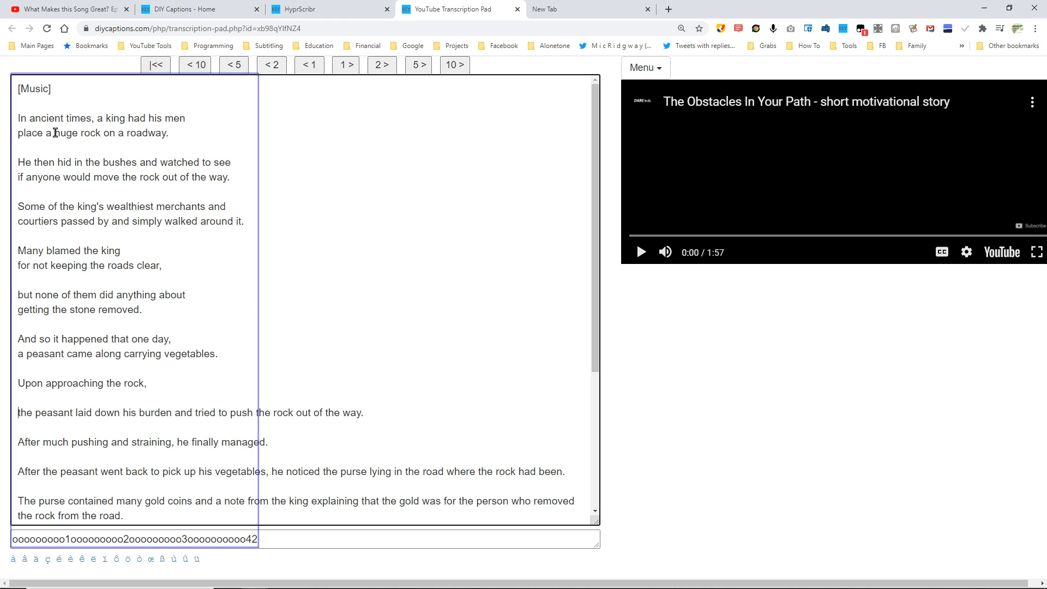
- Split "the peasant laid down" caption after "his burden", keeping a blank line between it and "Upon approaching the rock,"
{"action": "key", "text": "ctrl+Right"}
{"action": "key", "text": "ctrl+Right"}
{"action": "key", "text": "ctrl+Right"}
{"action": "key", "text": "ctrl+Right"}
{"action": "key", "text": "ctrl+Right"}
{"action": "key", "text": "ctrl+Right"}
{"action": "key", "text": "ctrl+Right"}
{"action": "key", "text": "Return"}
{"action": "key", "text": "BackSpace"}
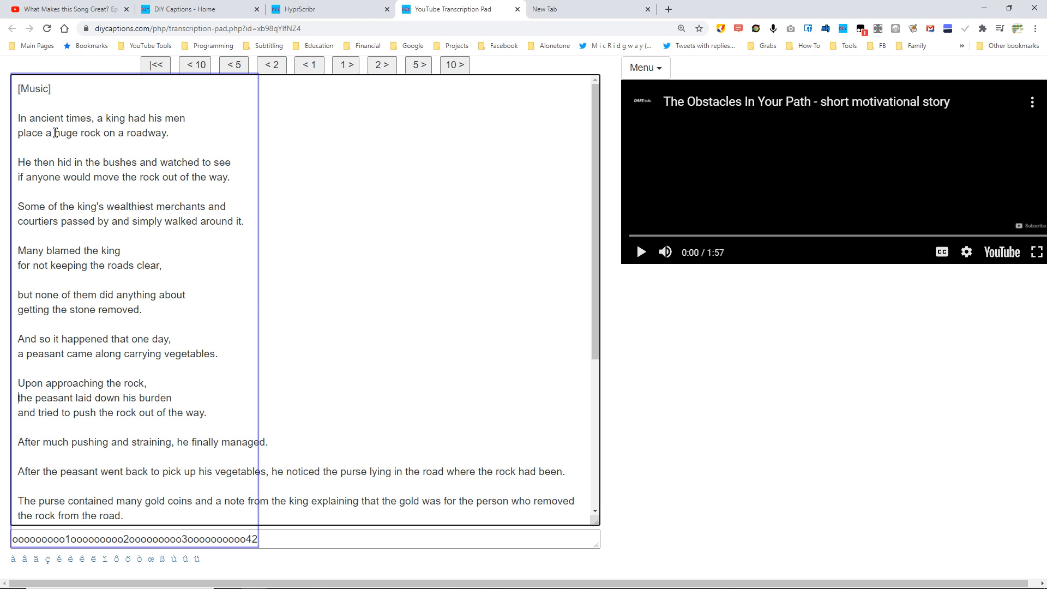
{"action": "key", "text": "Return"}
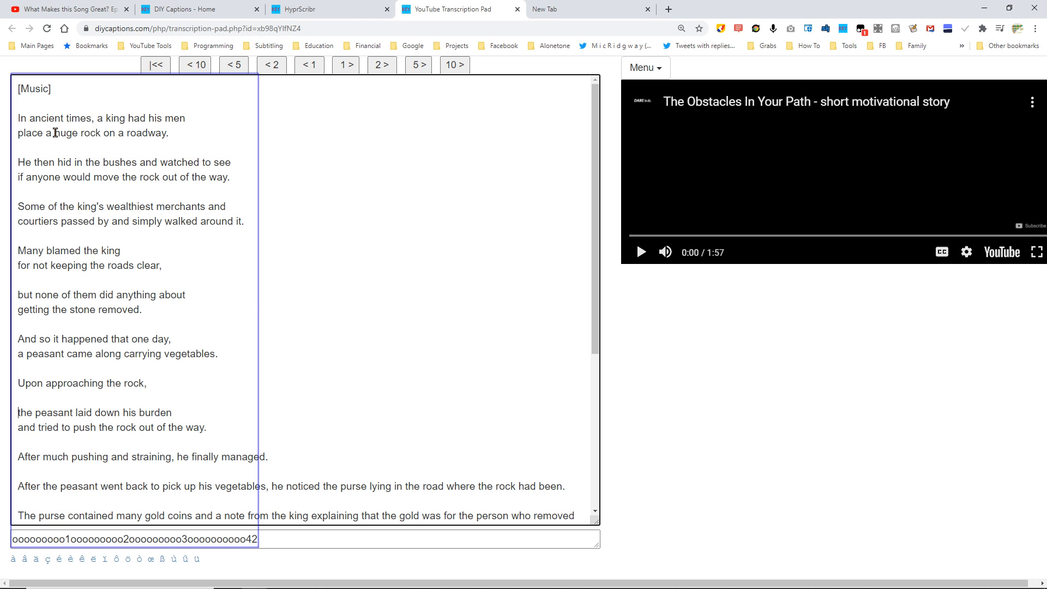
- Split the "After much pushing" sentence into two lines after "and straining,"
{"action": "key", "text": "ctrl+Right"}
{"action": "key", "text": "ctrl+Right"}
{"action": "key", "text": "ctrl+Right"}
{"action": "key", "text": "ctrl+Right"}
{"action": "key", "text": "ctrl+Right"}
{"action": "key", "text": "BackSpace"}
{"action": "key", "text": "Return"}
- Divide the "After the peasant" sentence into two captions after "his vegetables," and split the first caption after "went back"
{"action": "key", "text": "ctrl+Right"}
{"action": "key", "text": "ctrl+Right"}
{"action": "key", "text": "ctrl+Right"}
{"action": "key", "text": "ctrl+Right"}
{"action": "key", "text": "ctrl+Right"}
{"action": "key", "text": "ctrl+Right"}
{"action": "key", "text": "ctrl+Right"}
{"action": "key", "text": "ctrl+Right"}
{"action": "key", "text": "ctrl+Right"}
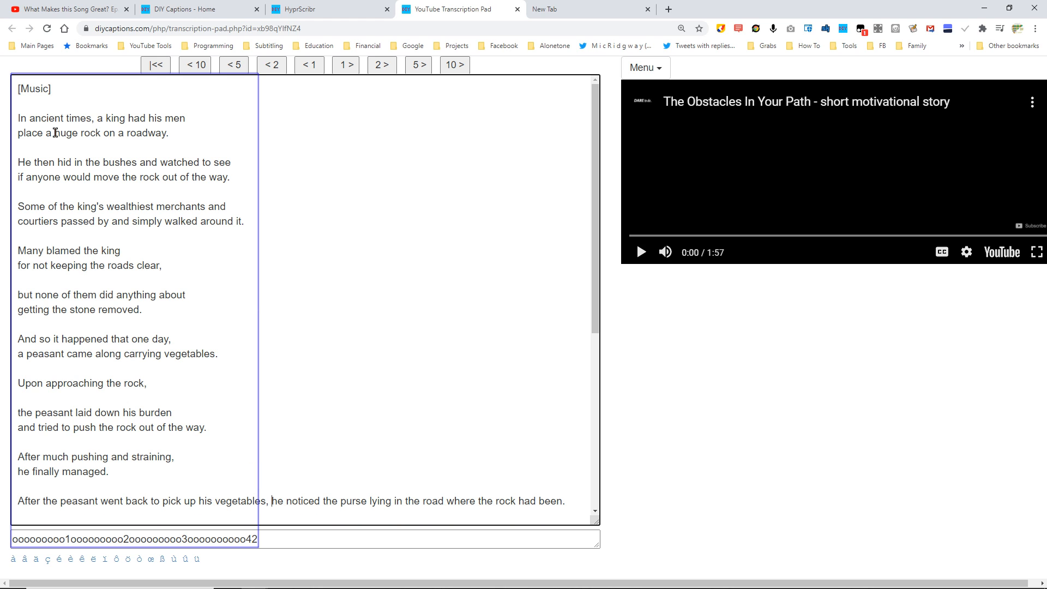
{"action": "key", "text": "BackSpace"}
{"action": "key", "text": "Return"}
{"action": "key", "text": "Down"}
{"action": "key", "text": "Down"}
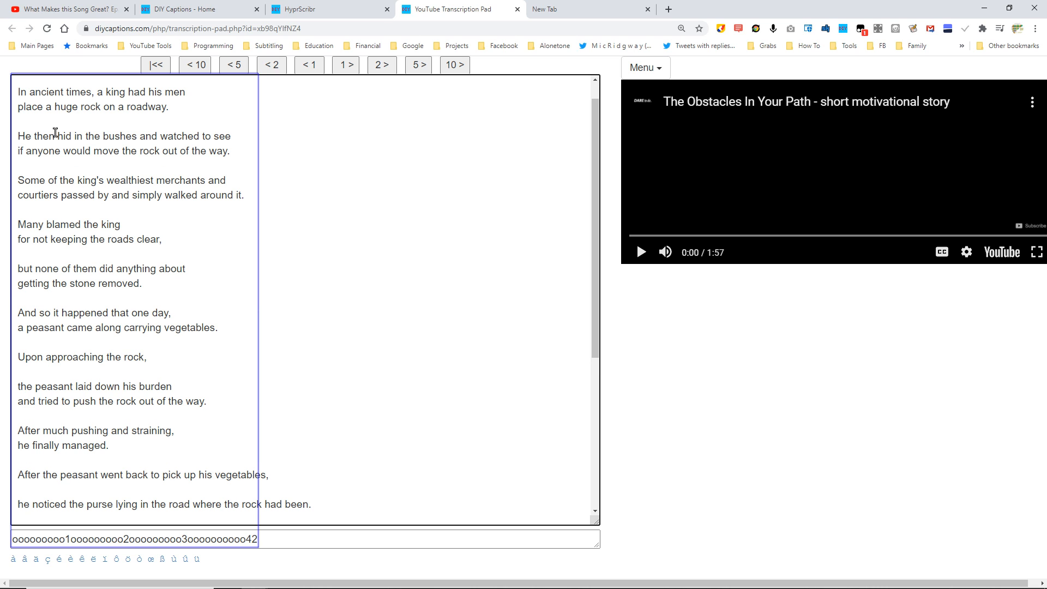
{"action": "key", "text": "Return"}
- Split the "he noticed the purse" caption into two lines after "lying in the road"
{"action": "key", "text": "Down"}
{"action": "key", "text": "ctrl+Right"}
{"action": "key", "text": "ctrl+Right"}
{"action": "key", "text": "ctrl+Right"}
{"action": "key", "text": "ctrl+Right"}
{"action": "key", "text": "ctrl+Right"}
{"action": "key", "text": "ctrl+Right"}
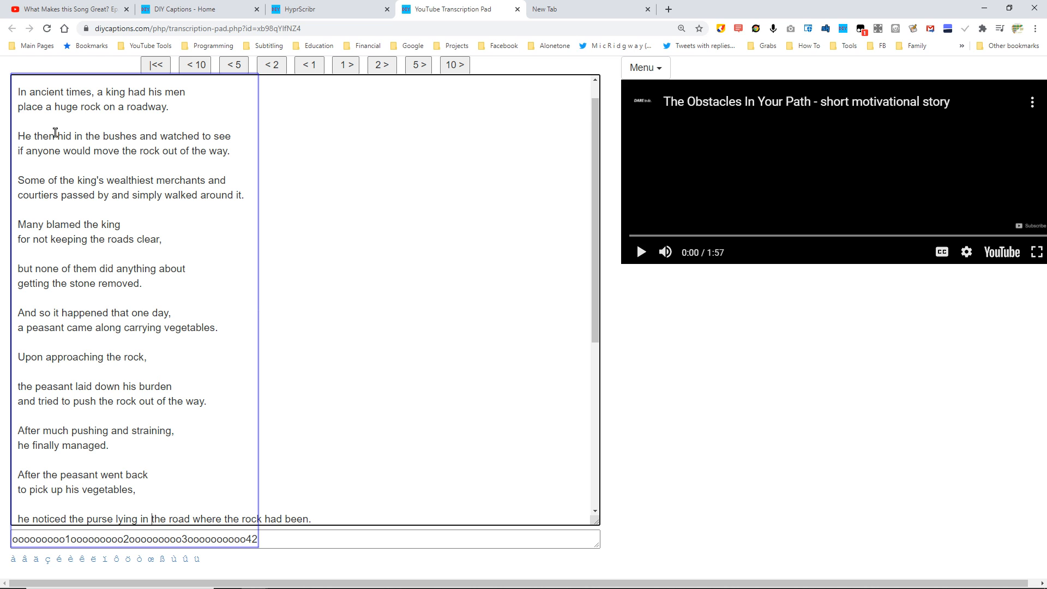
{"action": "key", "text": "ctrl+Right"}
{"action": "key", "text": "ctrl+Right"}
{"action": "key", "text": "Return"}
{"action": "scroll", "coordinate": [56, 133], "scroll_direction": "down", "scroll_amount": 5}
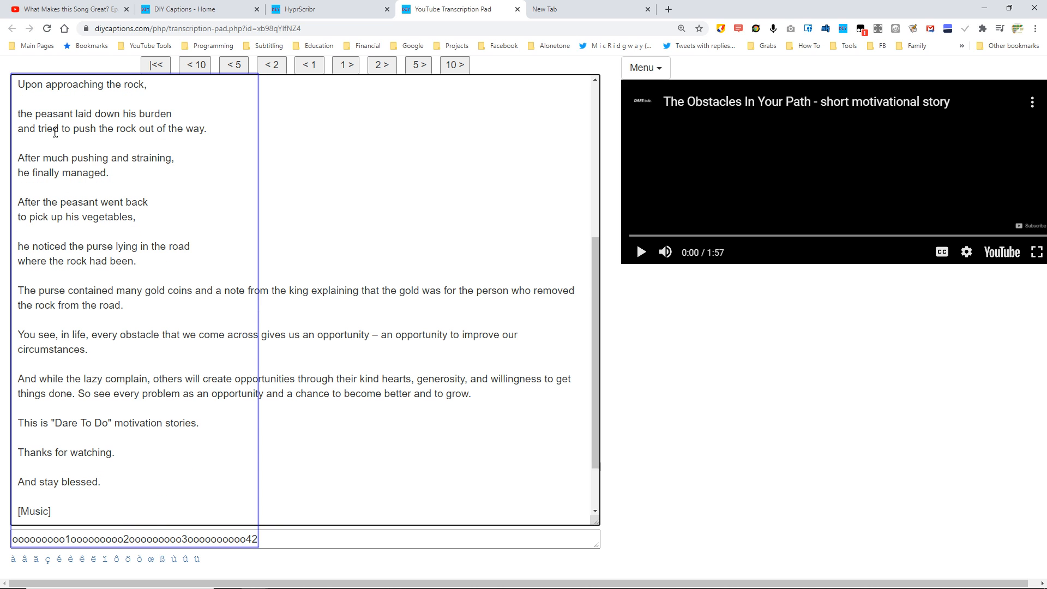
- Lower the computer's audio volume to 18
{"action": "key", "text": "XF86AudioLowerVolume"}
{"action": "key", "text": "XF86AudioLowerVolume"}
{"action": "key", "text": "XF86AudioLowerVolume"}
{"action": "key", "text": "XF86AudioLowerVolume"}
{"action": "key", "text": "XF86AudioLowerVolume"}
{"action": "key", "text": "XF86AudioLowerVolume"}
{"action": "key", "text": "XF86AudioLowerVolume"}
{"action": "key", "text": "XF86AudioLowerVolume"}
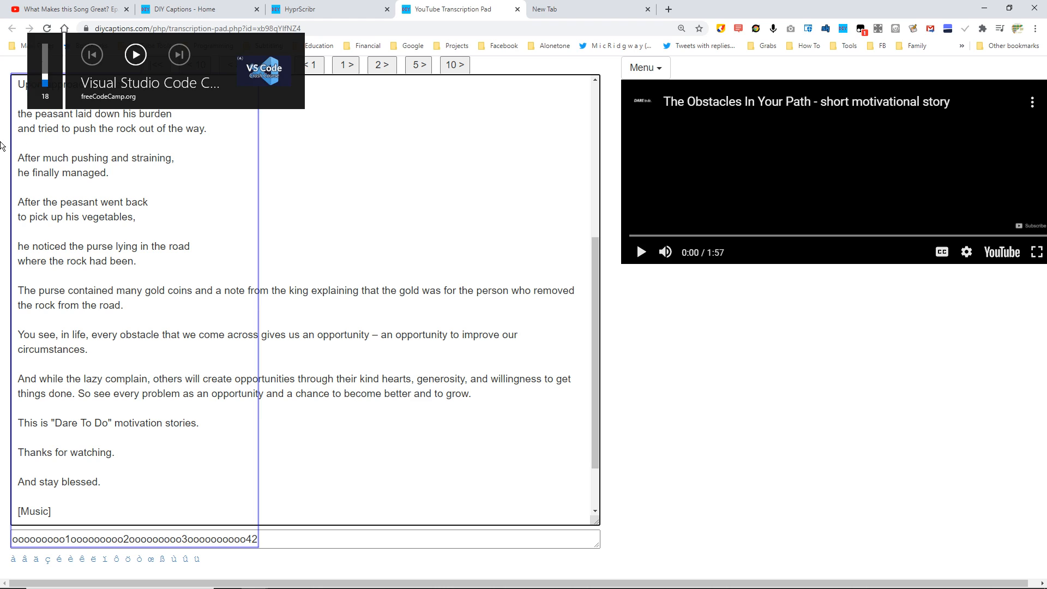
- Split "The purse contained" sentence after "gold coins" and start a separate caption at "explaining that the gold"
{"action": "left_click", "coordinate": [173, 279]}
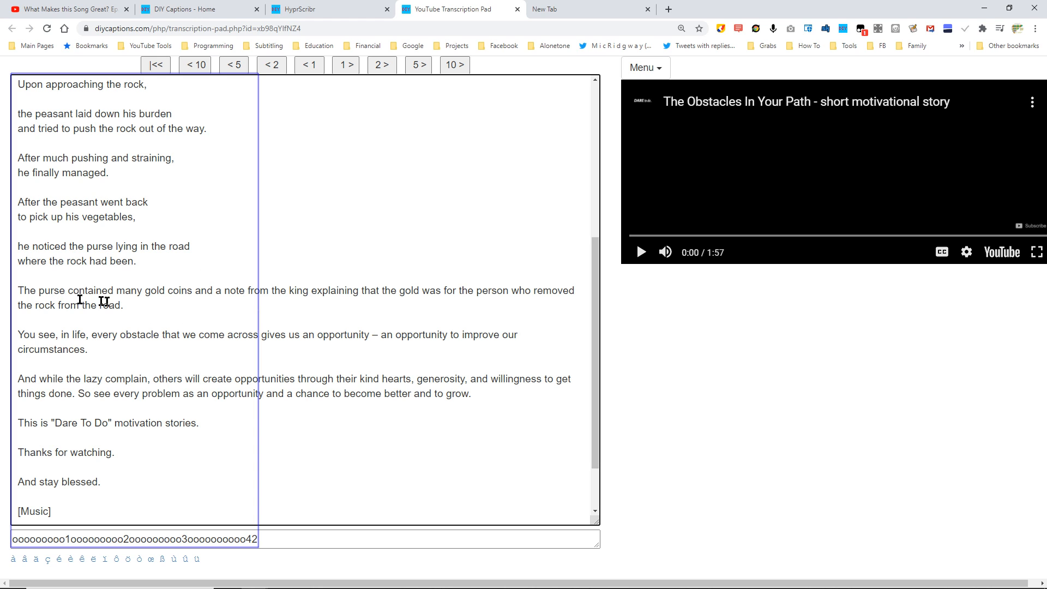
{"action": "scroll", "coordinate": [172, 283], "scroll_direction": "down", "scroll_amount": 2}
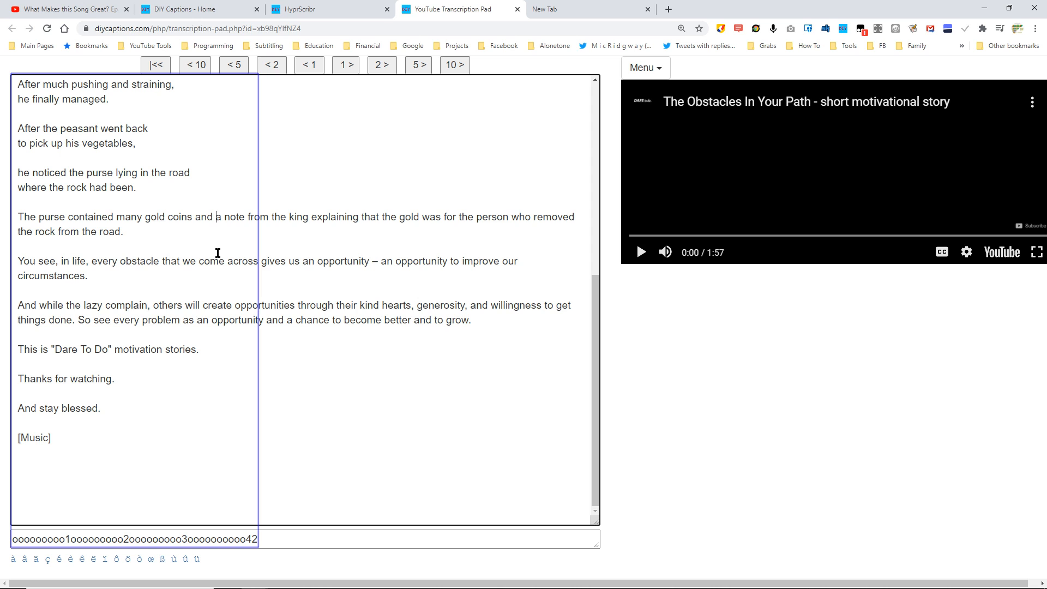
{"action": "key", "text": "Return"}
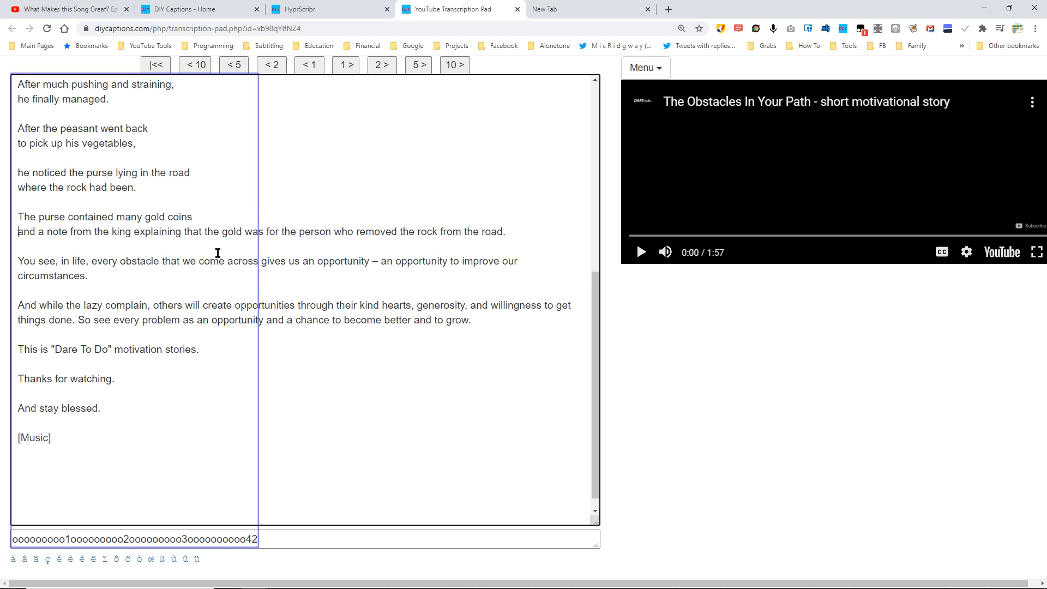
{"action": "key", "text": "Return"}
{"action": "key", "text": "Return"}
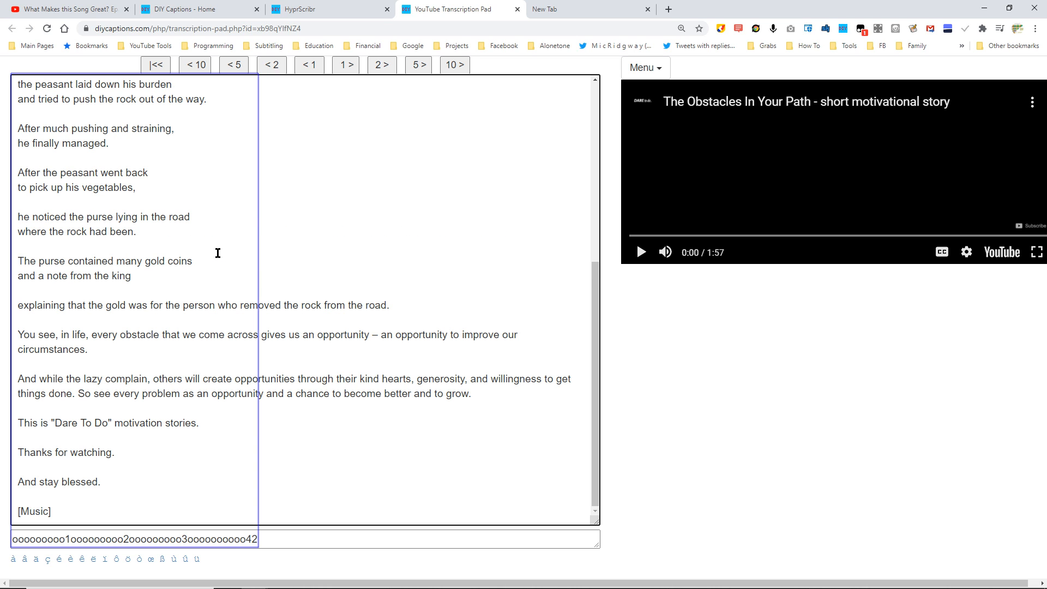
- Split the "explaining that the gold" caption into two lines after "for the person"
{"action": "key", "text": "ctrl+Right"}
{"action": "key", "text": "ctrl+Right"}
{"action": "key", "text": "ctrl+Right"}
{"action": "key", "text": "ctrl+Right"}
{"action": "key", "text": "ctrl+Right"}
{"action": "key", "text": "ctrl+Right"}
{"action": "key", "text": "ctrl+Right"}
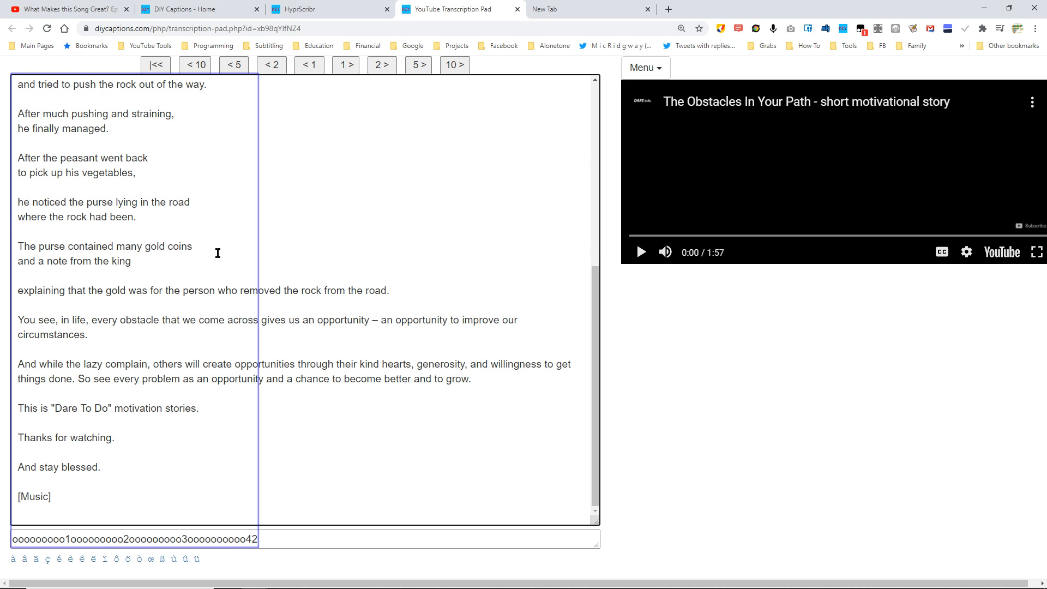
{"action": "key", "text": "ctrl+Right"}
{"action": "key", "text": "Return"}
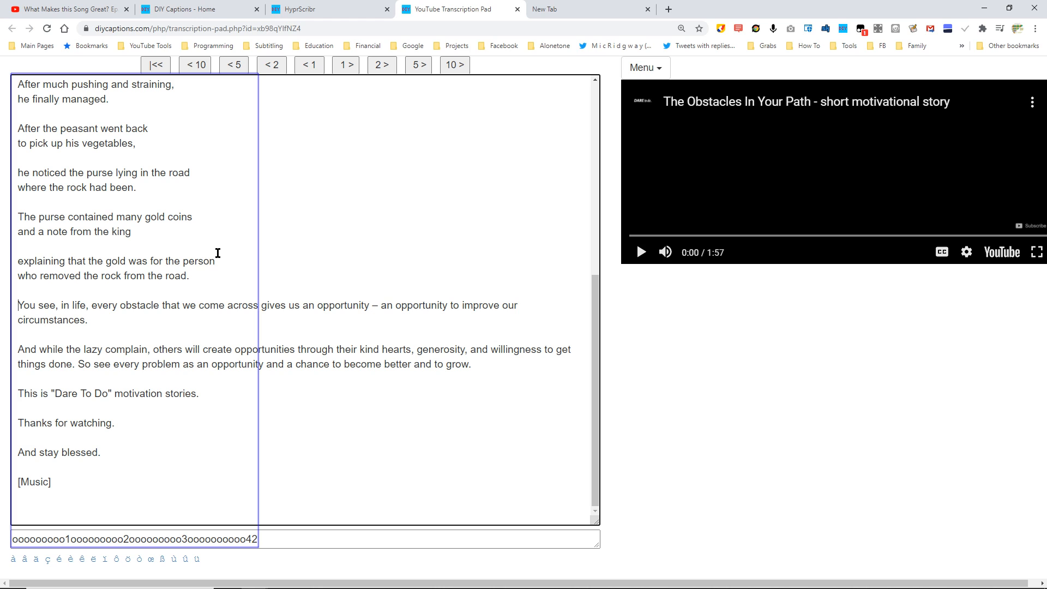
- Break the "You see, in life" sentence onto a new line after "that we come across"
{"action": "left_click", "coordinate": [217, 253]}
{"action": "key", "text": "ctrl+Right"}
{"action": "key", "text": "ctrl+Right"}
{"action": "key", "text": "ctrl+Right"}
{"action": "key", "text": "ctrl+Right"}
{"action": "key", "text": "ctrl+Right"}
{"action": "key", "text": "ctrl+Right"}
{"action": "key", "text": "ctrl+Right"}
{"action": "key", "text": "Return"}
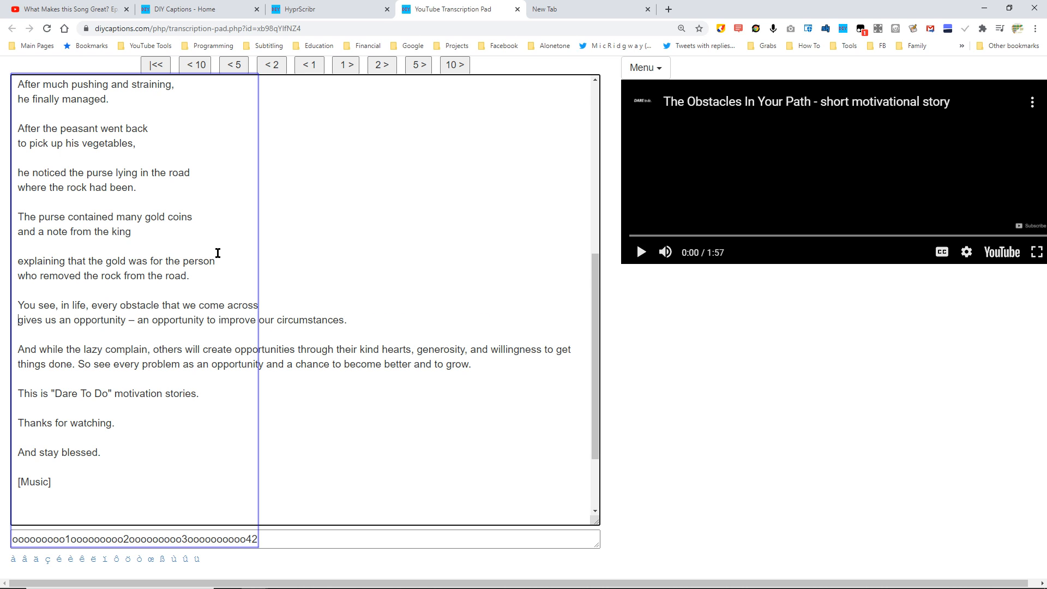
- Try other line-break positions in the "You see, in life" sentence, such as after "gives", "an opportunity to" and "every", returning to "we come across"
{"action": "key", "text": "ctrl+Right"}
{"action": "key", "text": "ctrl+Right"}
{"action": "key", "text": "ctrl+Right"}
{"action": "key", "text": "ctrl+Right"}
{"action": "key", "text": "ctrl+Right"}
{"action": "key", "text": "ctrl+Right"}
{"action": "key", "text": "ctrl+Right"}
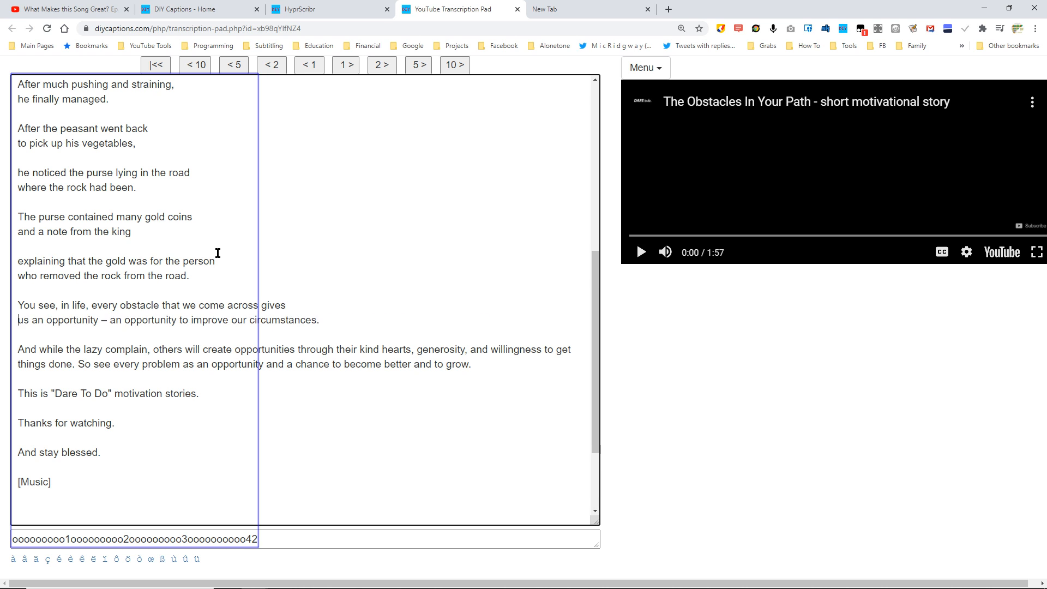
{"action": "key", "text": "ctrl+Left"}
{"action": "key", "text": "ctrl+Left"}
{"action": "key", "text": "ctrl+Left"}
{"action": "key", "text": "ctrl+Left"}
{"action": "key", "text": "ctrl+Left"}
{"action": "key", "text": "ctrl+Left"}
{"action": "key", "text": "ctrl+Left"}
{"action": "key", "text": "ctrl+Left"}
{"action": "key", "text": "ctrl+Left"}
{"action": "key", "text": "ctrl+Left"}
{"action": "key", "text": "ctrl+Left"}
{"action": "key", "text": "ctrl+Left"}
{"action": "key", "text": "ctrl+Left"}
{"action": "key", "text": "ctrl+Left"}
{"action": "key", "text": "ctrl+Left"}
{"action": "key", "text": "ctrl+Left"}
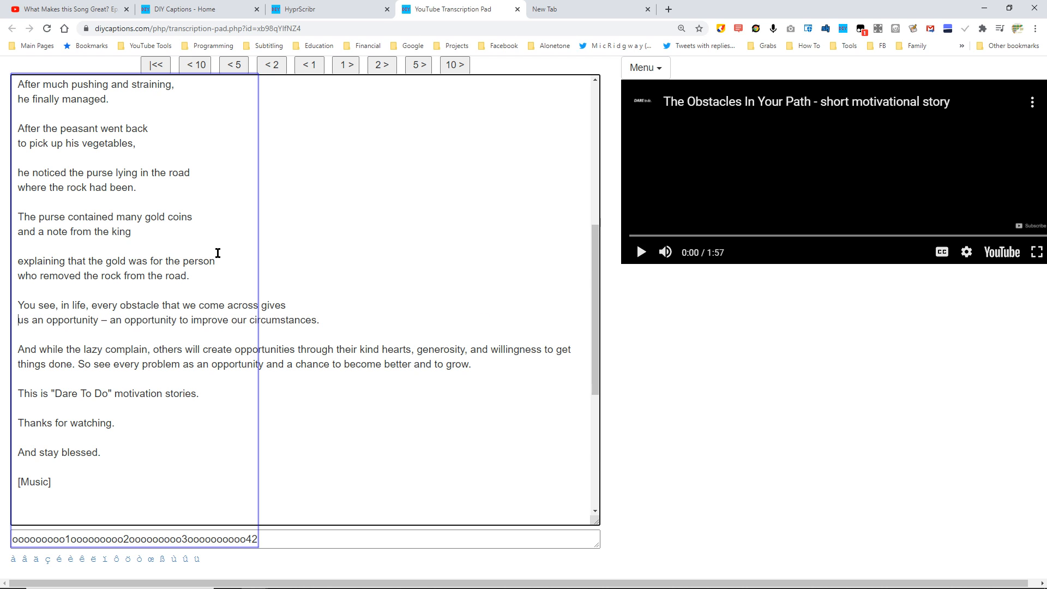
{"action": "key", "text": "ctrl+Right"}
{"action": "key", "text": "ctrl+Right"}
{"action": "key", "text": "ctrl+Right"}
{"action": "key", "text": "ctrl+Right"}
{"action": "key", "text": "ctrl+Right"}
{"action": "key", "text": "ctrl+Right"}
{"action": "key", "text": "ctrl+Right"}
{"action": "key", "text": "ctrl+Right"}
{"action": "key", "text": "ctrl+Right"}
{"action": "key", "text": "ctrl+Right"}
{"action": "key", "text": "ctrl+Right"}
{"action": "key", "text": "ctrl+Right"}
{"action": "key", "text": "ctrl+Right"}
{"action": "key", "text": "ctrl+Right"}
{"action": "key", "text": "ctrl+Right"}
{"action": "key", "text": "ctrl+Right"}
{"action": "key", "text": "ctrl+Right"}
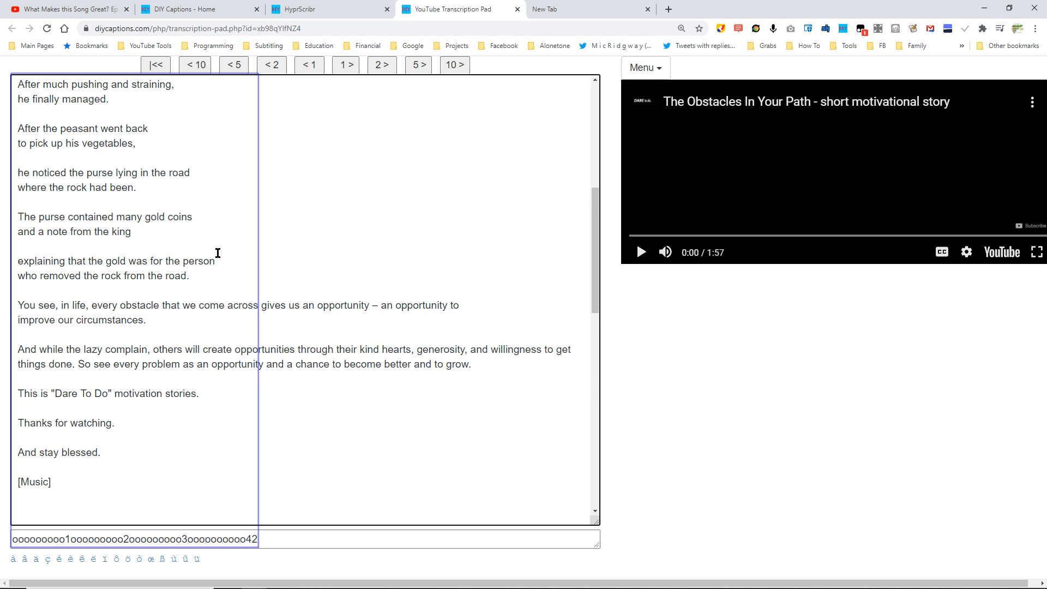
{"action": "key", "text": "ctrl+Left"}
{"action": "key", "text": "ctrl+Left"}
{"action": "key", "text": "ctrl+Left"}
{"action": "key", "text": "ctrl+Left"}
{"action": "key", "text": "ctrl+Left"}
{"action": "key", "text": "ctrl+Left"}
{"action": "key", "text": "ctrl+Left"}
{"action": "key", "text": "ctrl+Left"}
{"action": "key", "text": "ctrl+Left"}
{"action": "key", "text": "ctrl+Left"}
{"action": "key", "text": "ctrl+Left"}
{"action": "key", "text": "ctrl+Left"}
{"action": "key", "text": "ctrl+Left"}
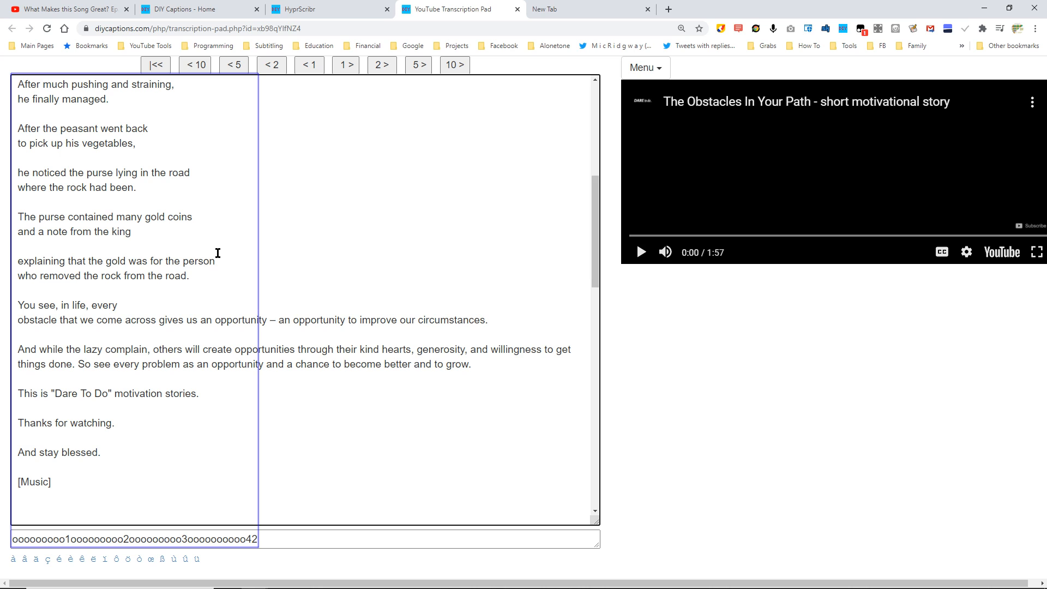
{"action": "key", "text": "ctrl+Right"}
{"action": "key", "text": "ctrl+Right"}
{"action": "key", "text": "ctrl+Right"}
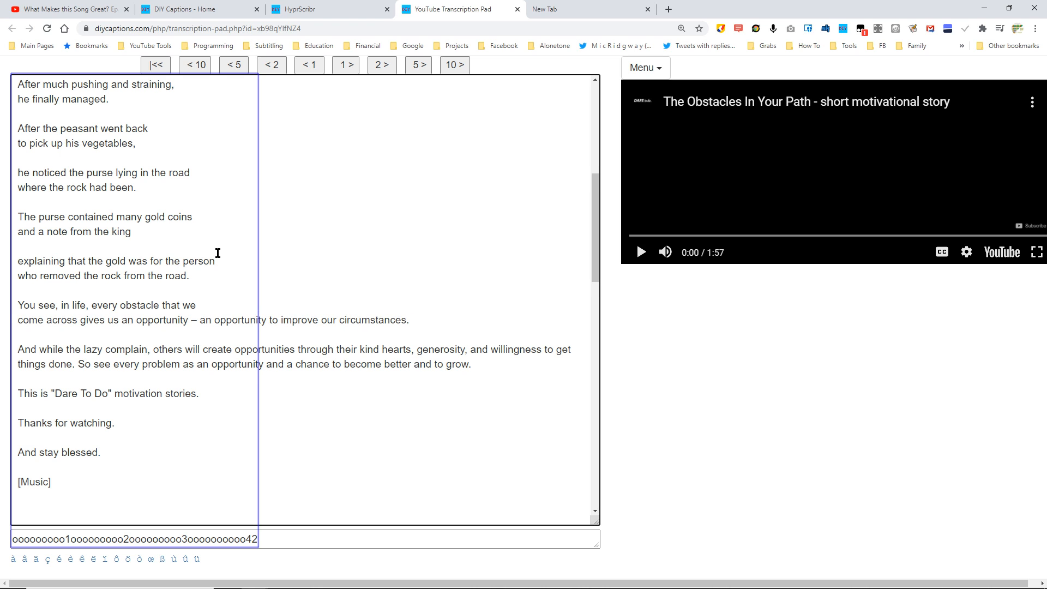
{"action": "key", "text": "ctrl+Right"}
{"action": "key", "text": "ctrl+Right"}
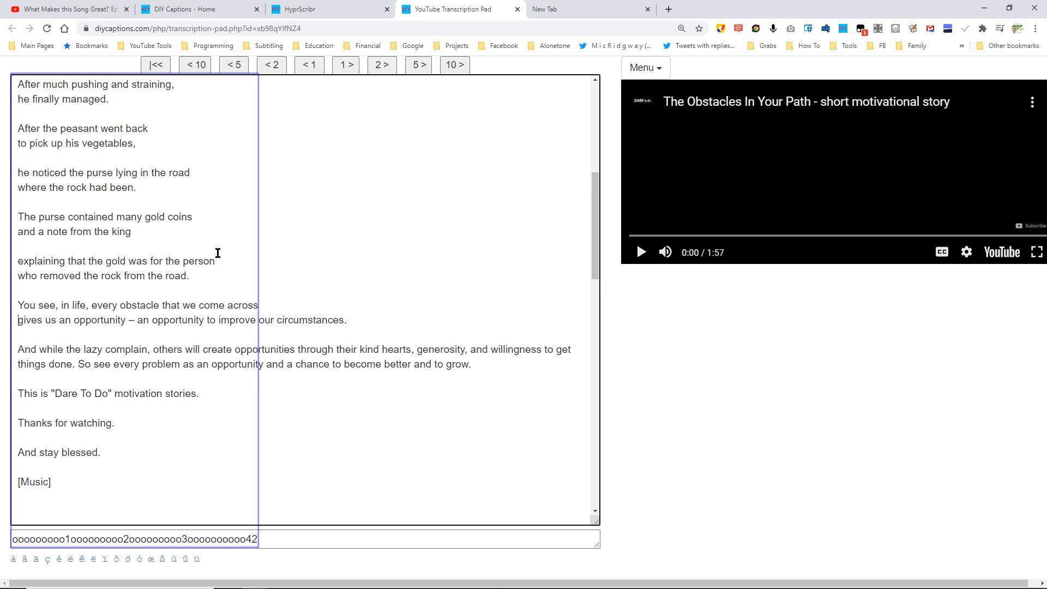
- Start a separate caption at "gives us an opportunity" and split it into two lines after the dash
{"action": "key", "text": "Return"}
{"action": "key", "text": "ctrl+Right"}
{"action": "key", "text": "ctrl+Right"}
{"action": "key", "text": "ctrl+Right"}
{"action": "key", "text": "ctrl+Right"}
{"action": "key", "text": "ctrl+Right"}
{"action": "key", "text": "ctrl+Right"}
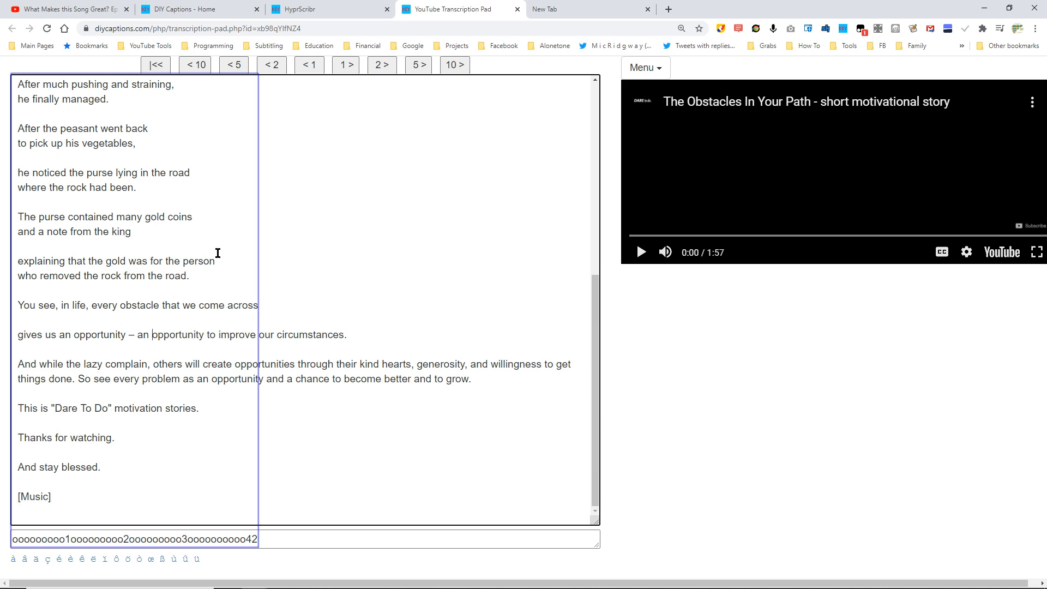
{"action": "key", "text": "Return"}
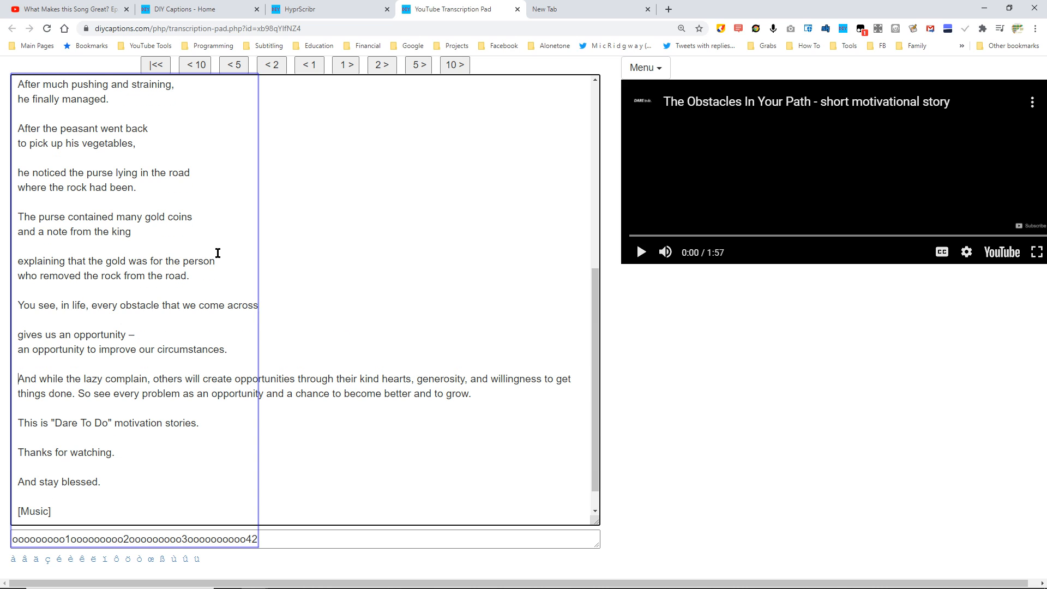
- Split the "And while" sentence after "the lazy complain," and start a separate caption at "through their kind hearts"
{"action": "key", "text": "Down"}
{"action": "key", "text": "Down"}
{"action": "key", "text": "ctrl+Right"}
{"action": "key", "text": "Return"}
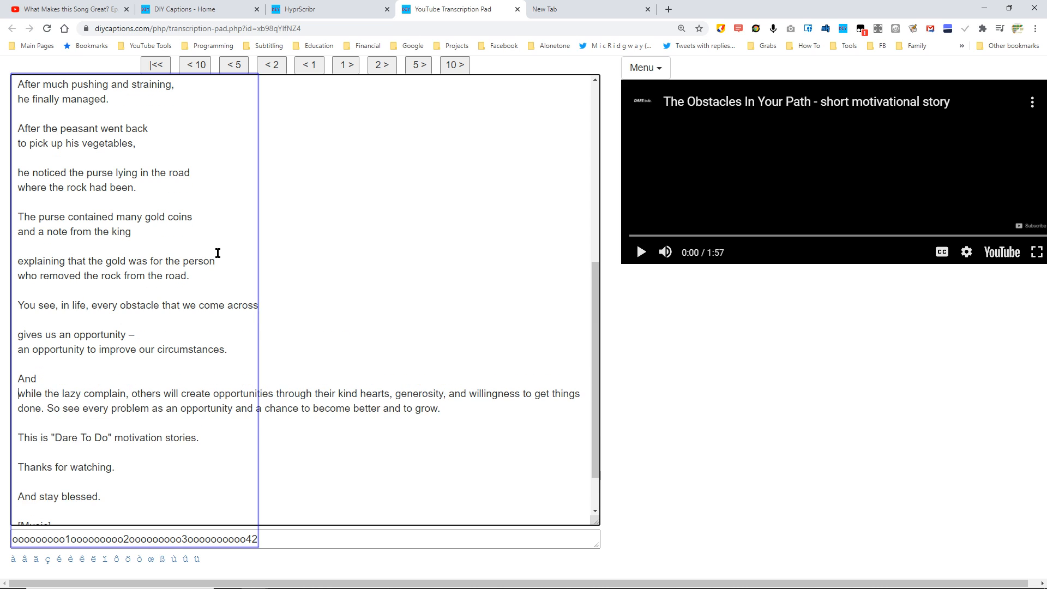
{"action": "key", "text": "ctrl+Right"}
{"action": "key", "text": "ctrl+Right"}
{"action": "key", "text": "ctrl+Right"}
{"action": "key", "text": "ctrl+Right"}
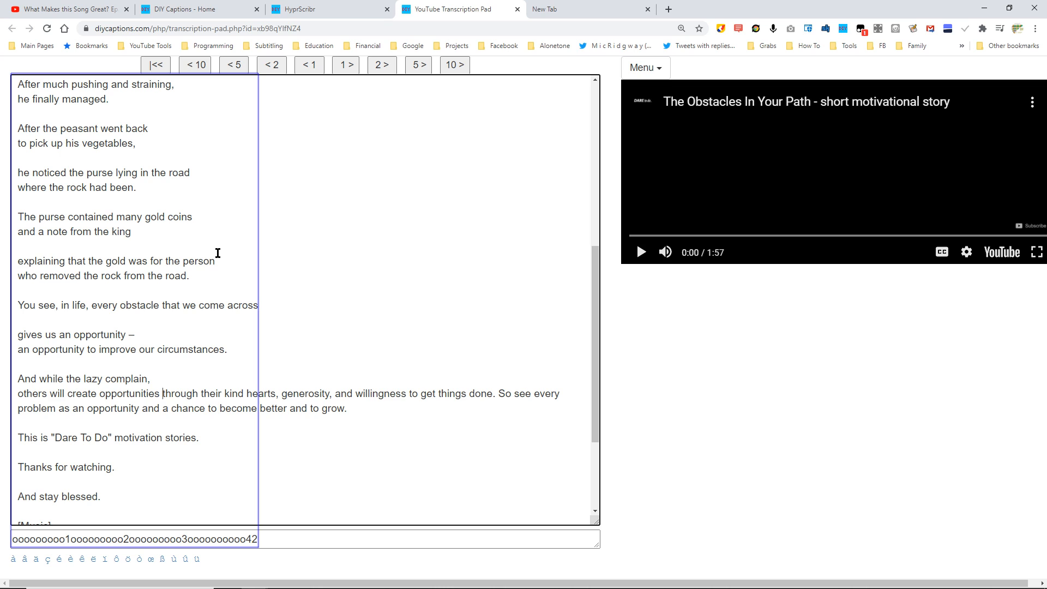
{"action": "key", "text": "Return"}
{"action": "key", "text": "Return"}
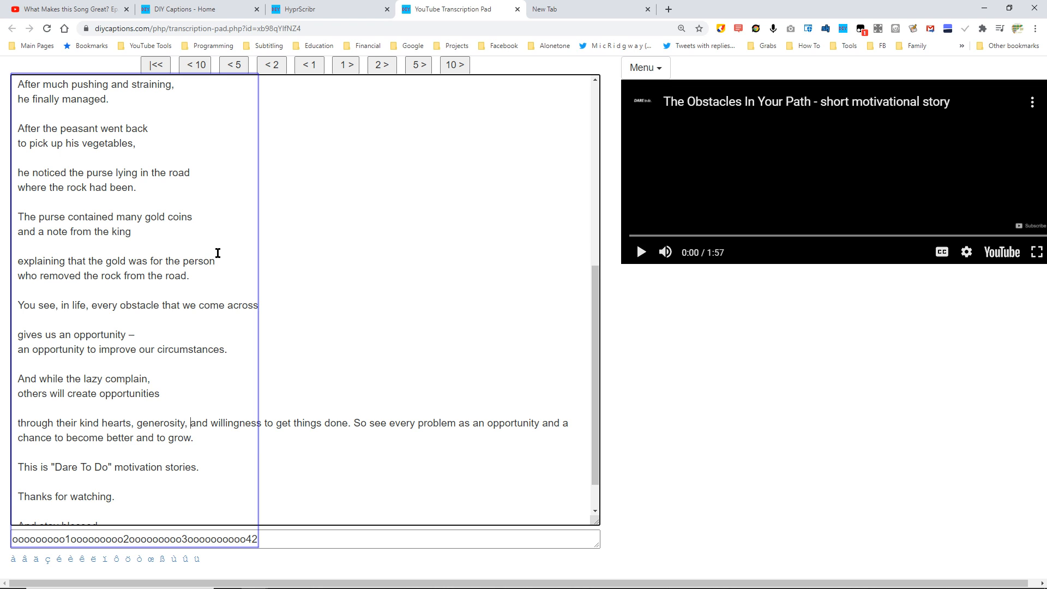
- Separate the "through their kind hearts" and "So see every problem" captions, breaking their lines after "generosity," and "as an opportunity"
{"action": "key", "text": "Return"}
{"action": "key", "text": "Return"}
{"action": "key", "text": "Return"}
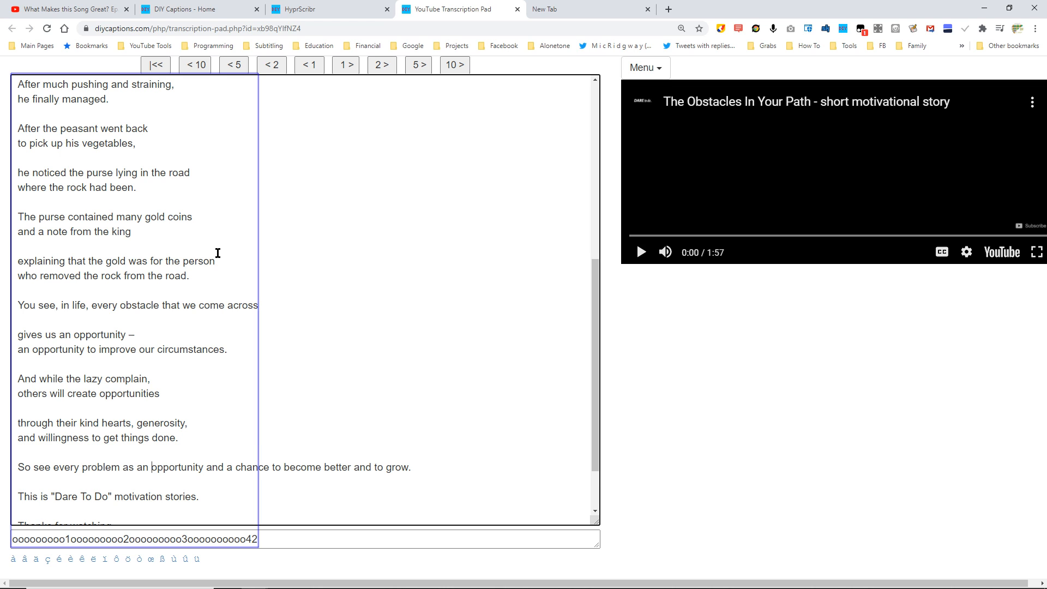
{"action": "key", "text": "Return"}
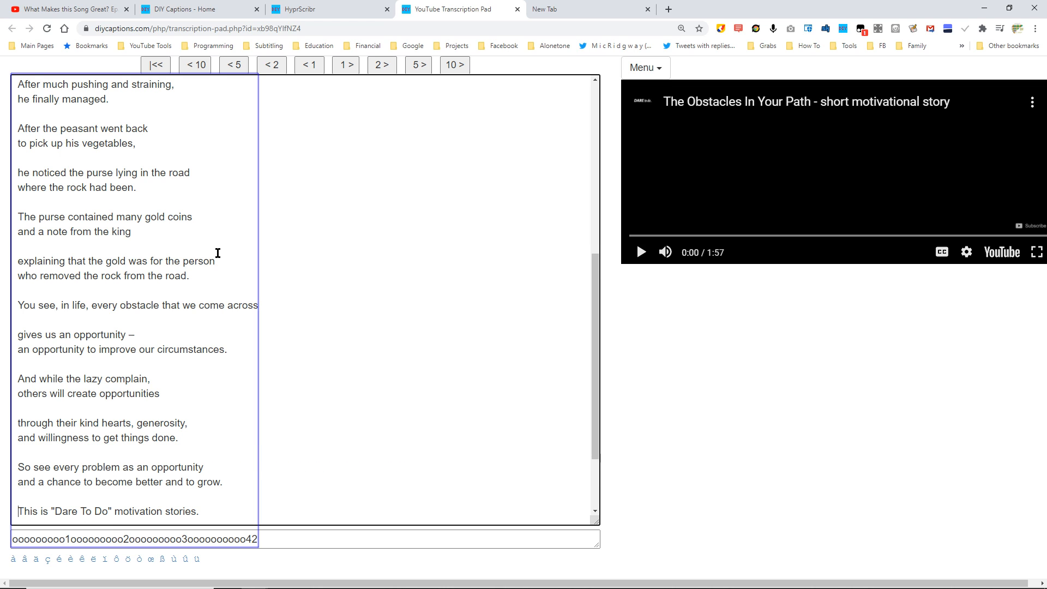
- Join "Thanks for watching." and "And stay blessed." into one two-line caption
{"action": "key", "text": "Down"}
{"action": "key", "text": "Down"}
{"action": "key", "text": "Down"}
{"action": "key", "text": "Down"}
{"action": "key", "text": "Down"}
{"action": "key", "text": "Down"}
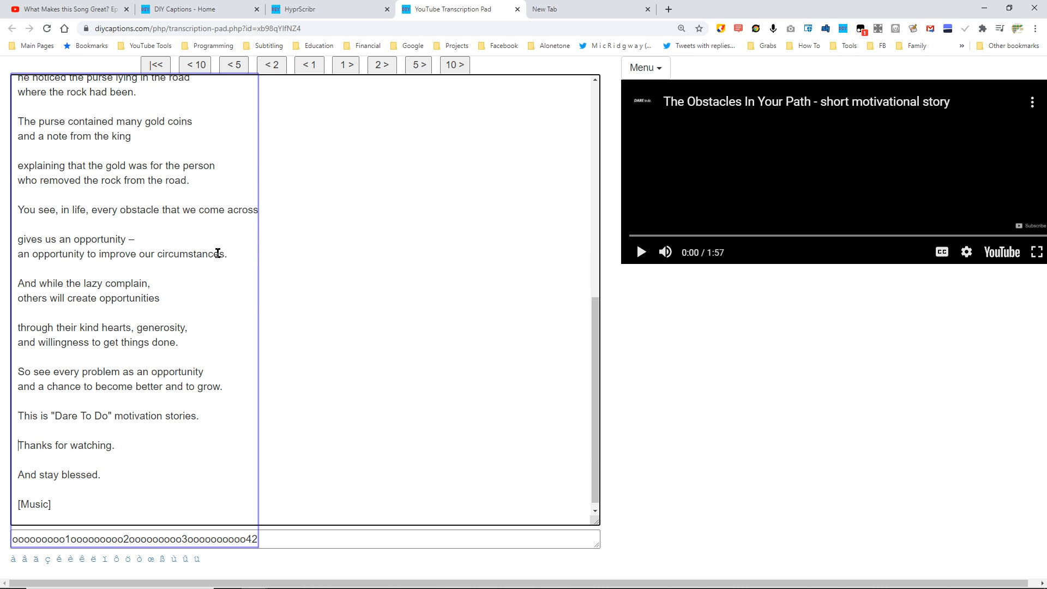
{"action": "key", "text": "BackSpace"}
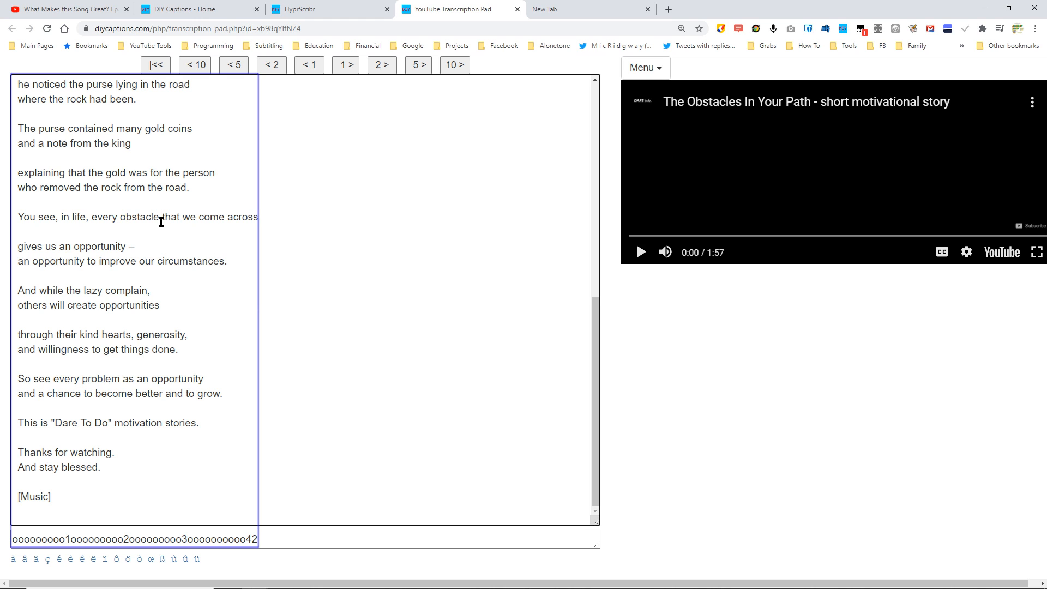
- Try splitting the "You see, in life" caption after "every obstacle" and then after "in life," instead
{"action": "key", "text": "Return"}
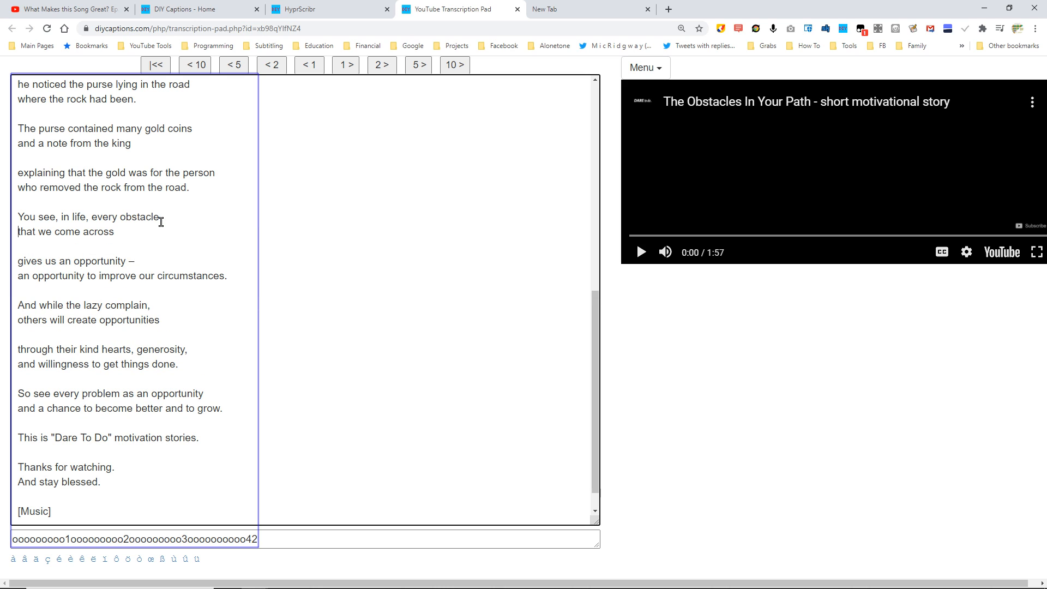
{"action": "key", "text": "BackSpace"}
{"action": "key", "text": "ctrl+Left"}
{"action": "key", "text": "Return"}
{"action": "key", "text": "BackSpace"}
{"action": "key", "text": "ctrl+Left"}
{"action": "key", "text": "Return"}
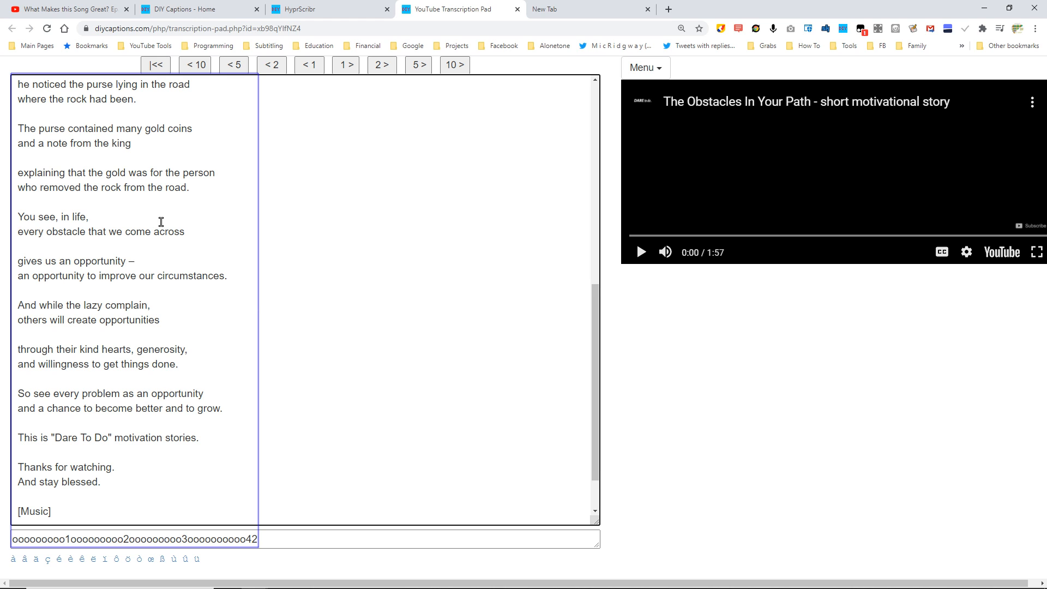
- Move the line break in the "You see, in life" caption to after "every obstacle"
{"action": "key", "text": "BackSpace"}
{"action": "key", "text": "ctrl+Right"}
{"action": "key", "text": "ctrl+Right"}
{"action": "key", "text": "Return"}
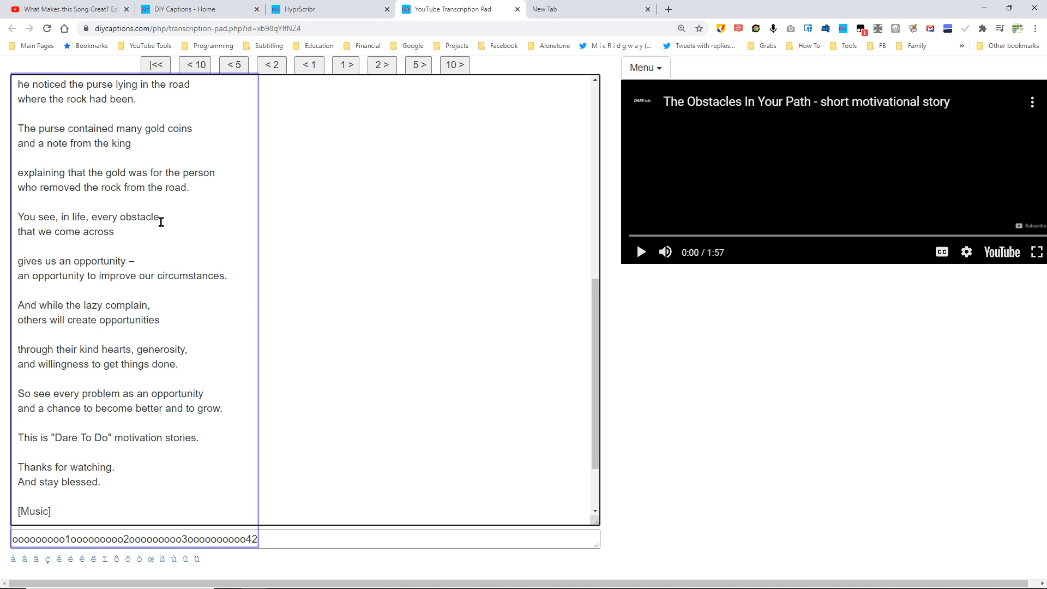
- Try shifting the line break around "obstacle" in the "You see, in life" caption, ending again after "every obstacle"
{"action": "key", "text": "BackSpace"}
{"action": "key", "text": "ctrl+Left"}
{"action": "key", "text": "Return"}
{"action": "key", "text": "BackSpace"}
{"action": "key", "text": "ctrl+Right"}
{"action": "key", "text": "Return"}
{"action": "key", "text": "BackSpace"}
{"action": "key", "text": "ctrl+Left"}
{"action": "key", "text": "Return"}
{"action": "key", "text": "BackSpace"}
{"action": "key", "text": "ctrl+Right"}
{"action": "key", "text": "Return"}
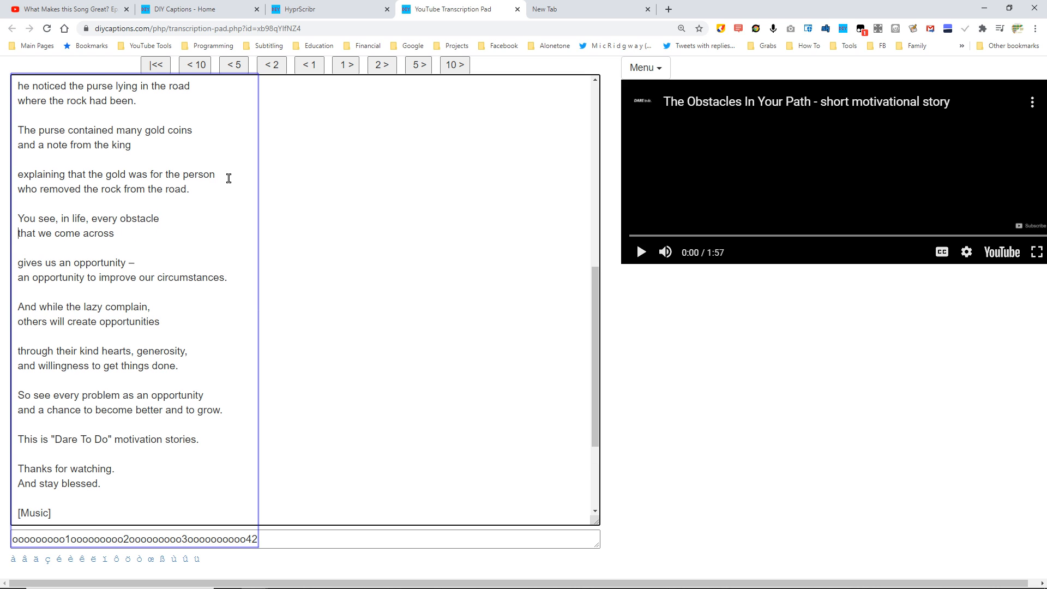
- Review the finished captions throughout the transcript against the 42-character width guide
{"action": "scroll", "coordinate": [227, 178], "scroll_direction": "up", "scroll_amount": 10}
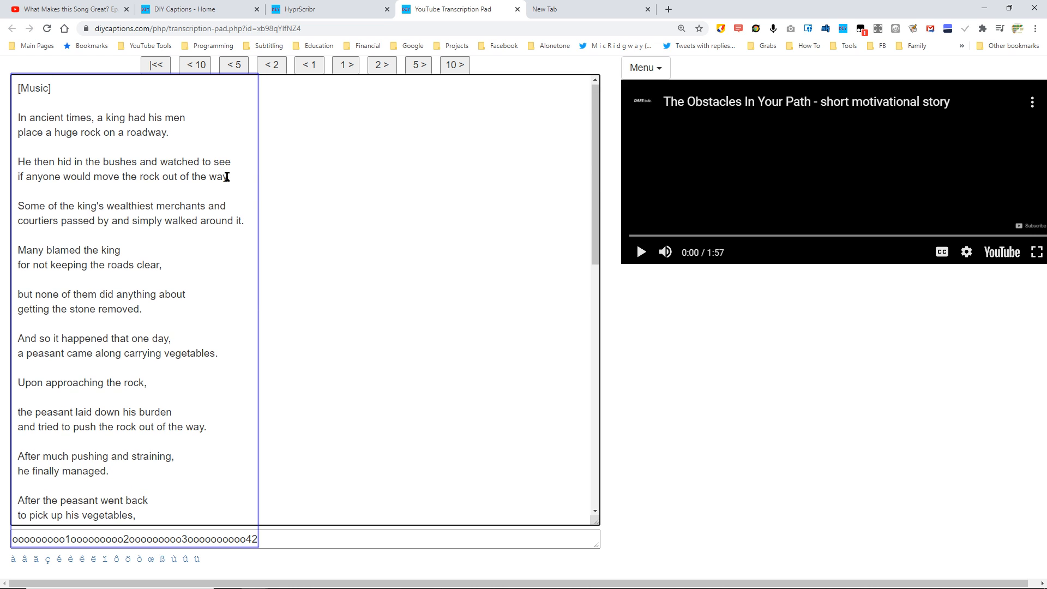
{"action": "scroll", "coordinate": [228, 173], "scroll_direction": "down", "scroll_amount": 10}
{"action": "scroll", "coordinate": [227, 167], "scroll_direction": "up", "scroll_amount": 4}
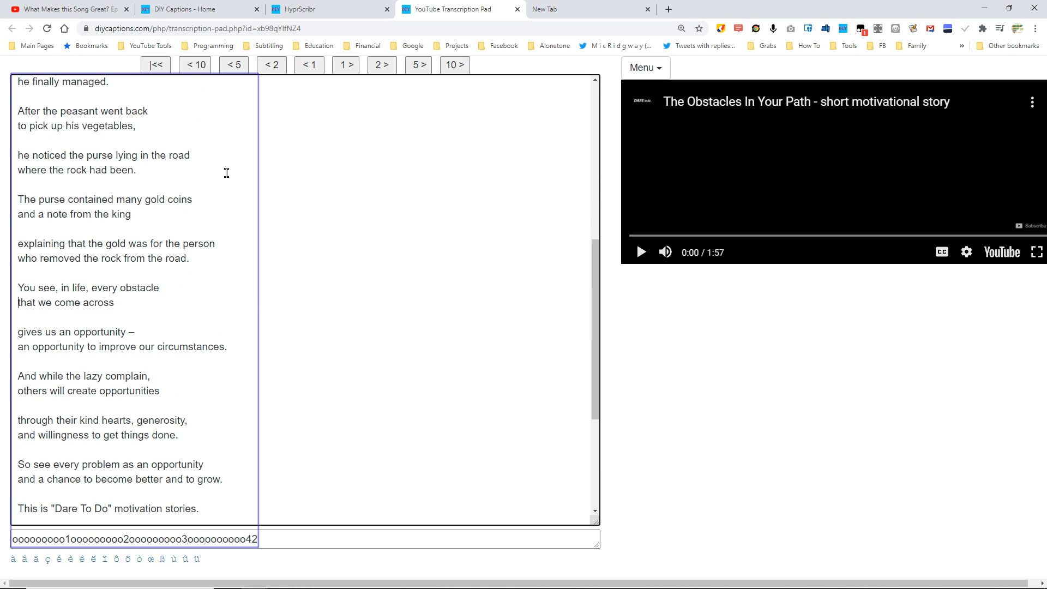
{"action": "scroll", "coordinate": [210, 251], "scroll_direction": "up", "scroll_amount": 7}
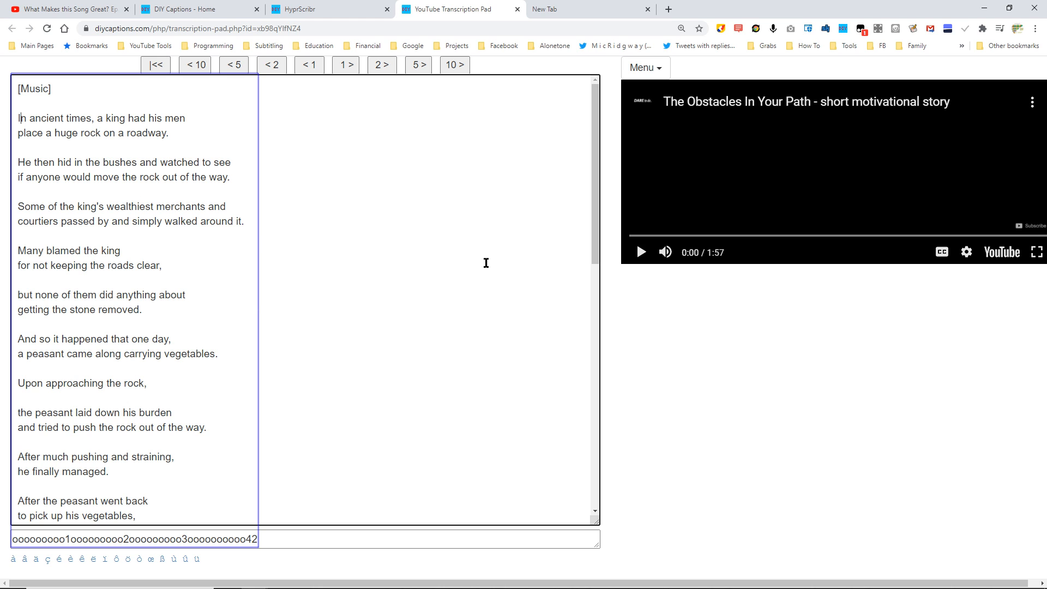
{"action": "mouse_move", "coordinate": [599, 188]}
{"action": "left_mouse_down"}
{"action": "mouse_move", "coordinate": [599, 200]}
{"action": "mouse_move", "coordinate": [599, 188]}
{"action": "left_mouse_up"}
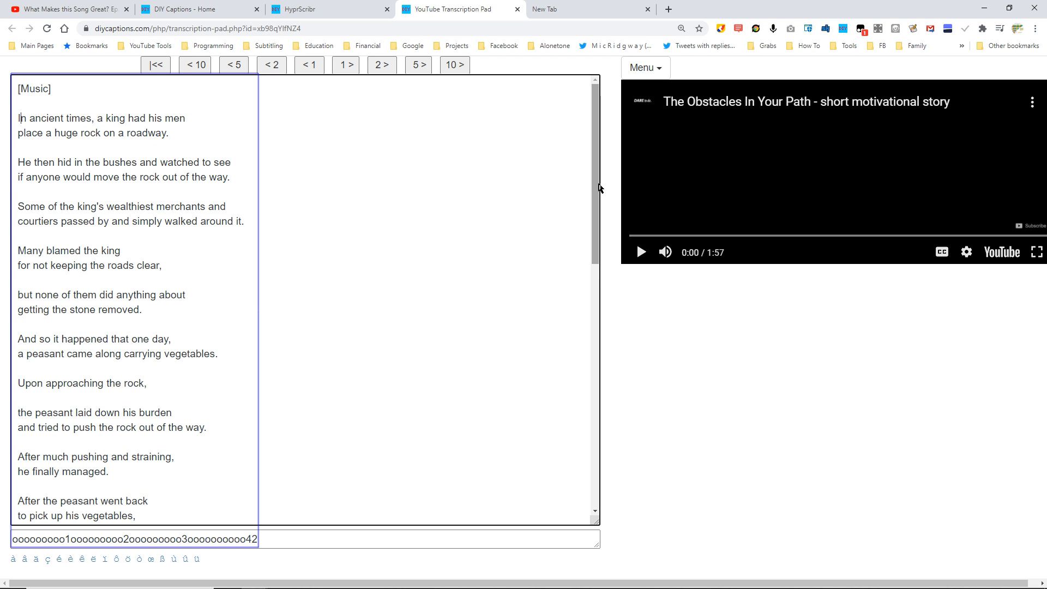